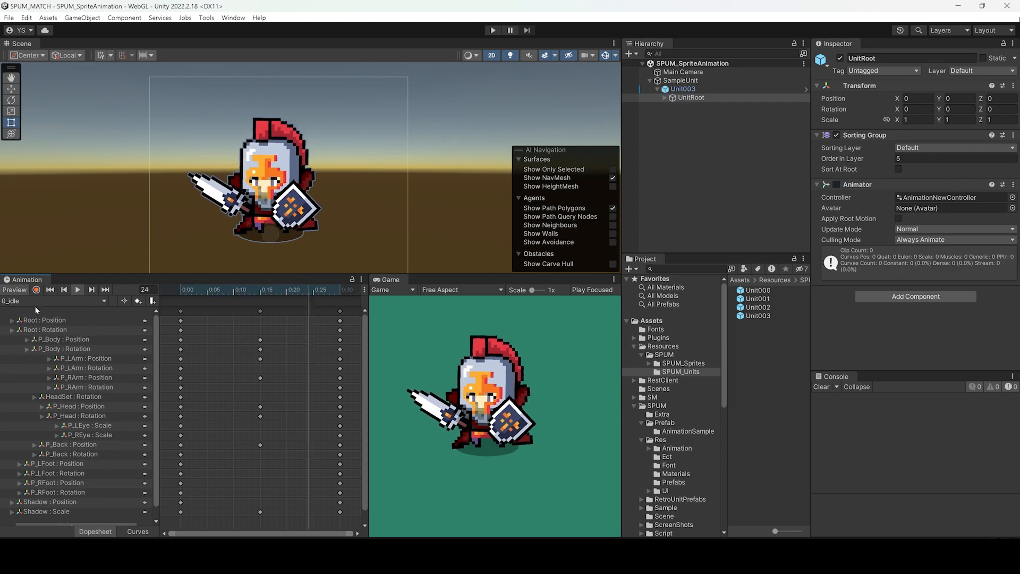
Step: Play the 2_Attack_Bow animation clip and switch back to the 0_idle clip
left_click(36, 303)
left_click(45, 337)
left_click(78, 290)
left_click(71, 301)
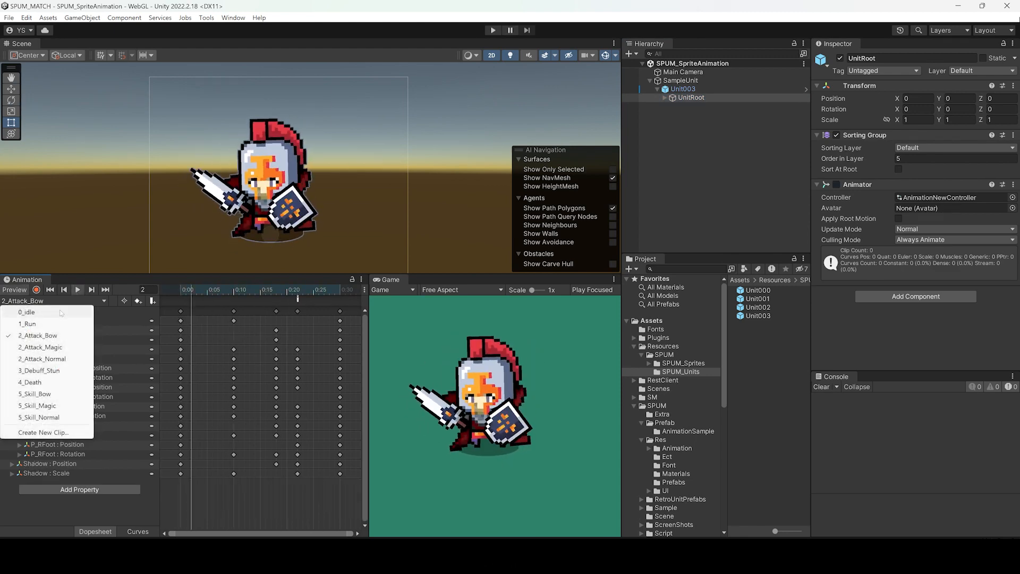
left_click(32, 313)
middle_click_drag(291, 162, 358, 171)
scroll(347, 175, "up", 3)
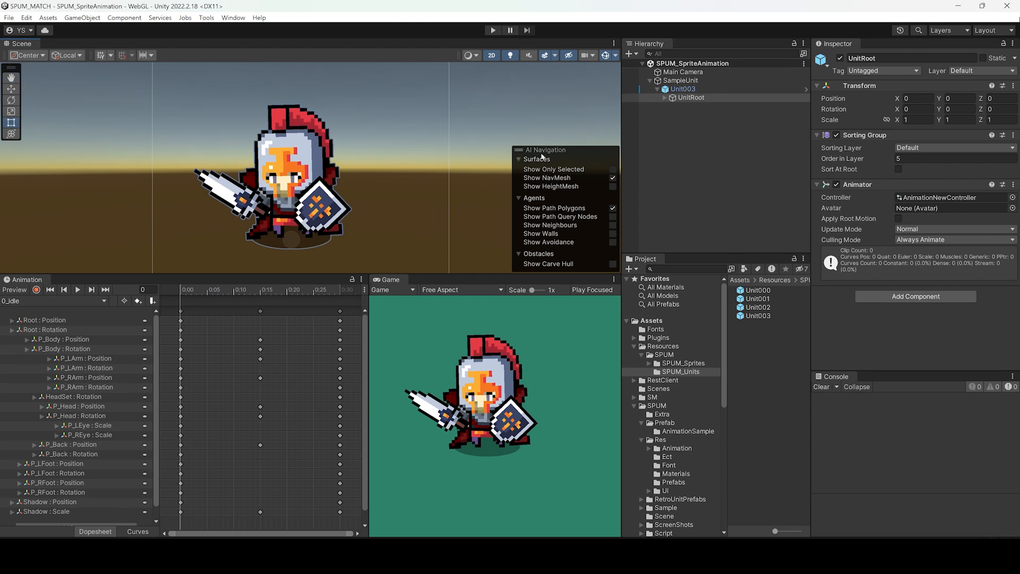
Step: Create a new animation clip for UnitRoot and save it as Test.anim in the SPUM_Units folder
left_click(693, 96)
left_click(25, 301)
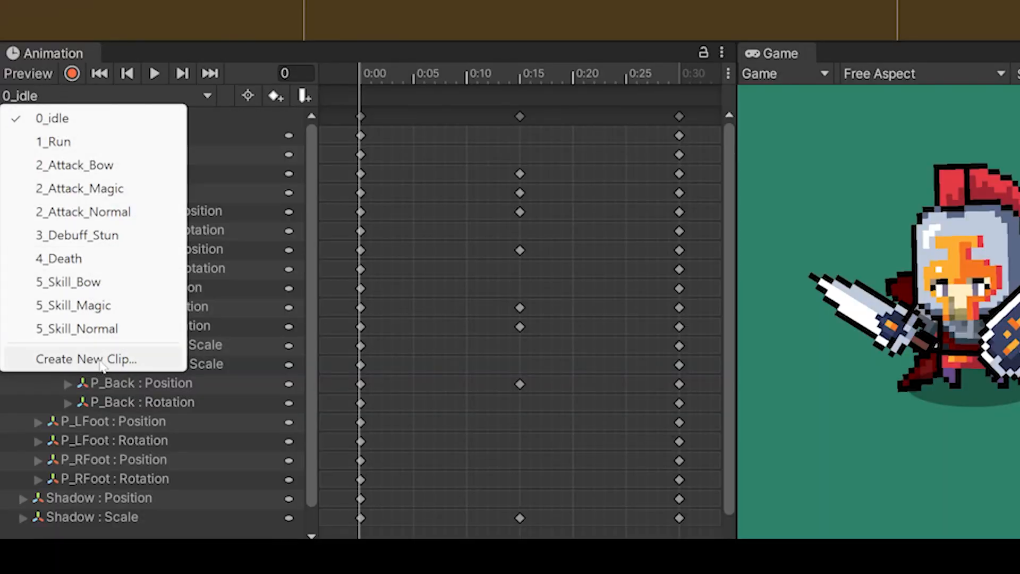
left_click(103, 360)
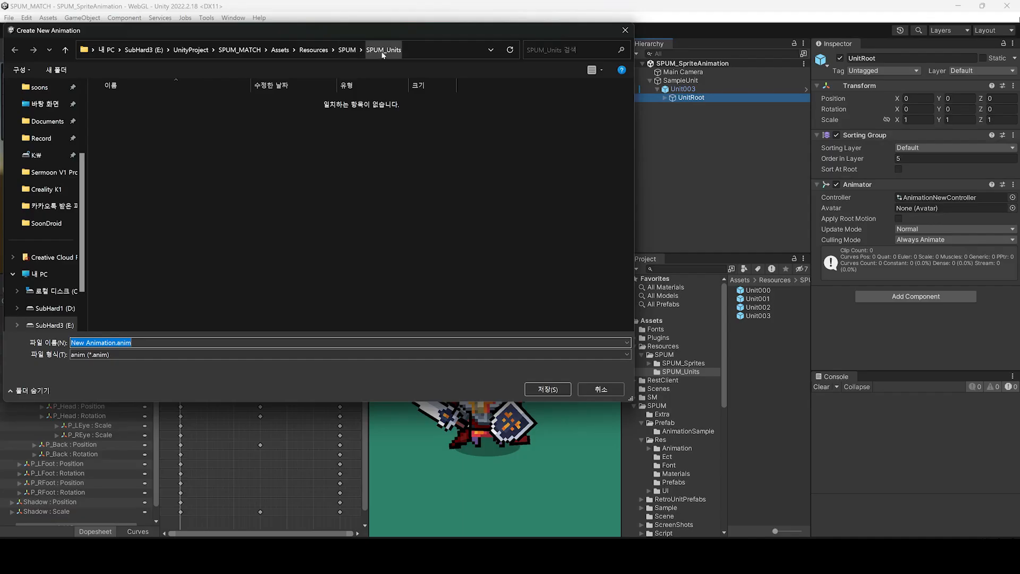
left_click(325, 21)
left_click_drag(355, 41, 500, 82)
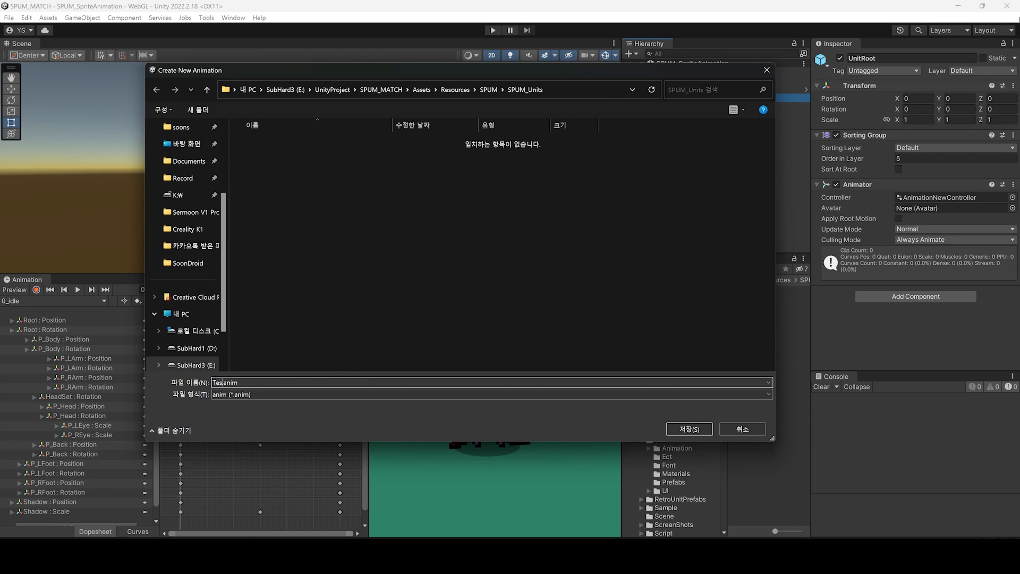
key("Return")
mouse_move(187, 293)
left_mouse_down()
mouse_move(320, 290)
mouse_move(185, 291)
mouse_move(318, 299)
mouse_move(182, 303)
left_mouse_up()
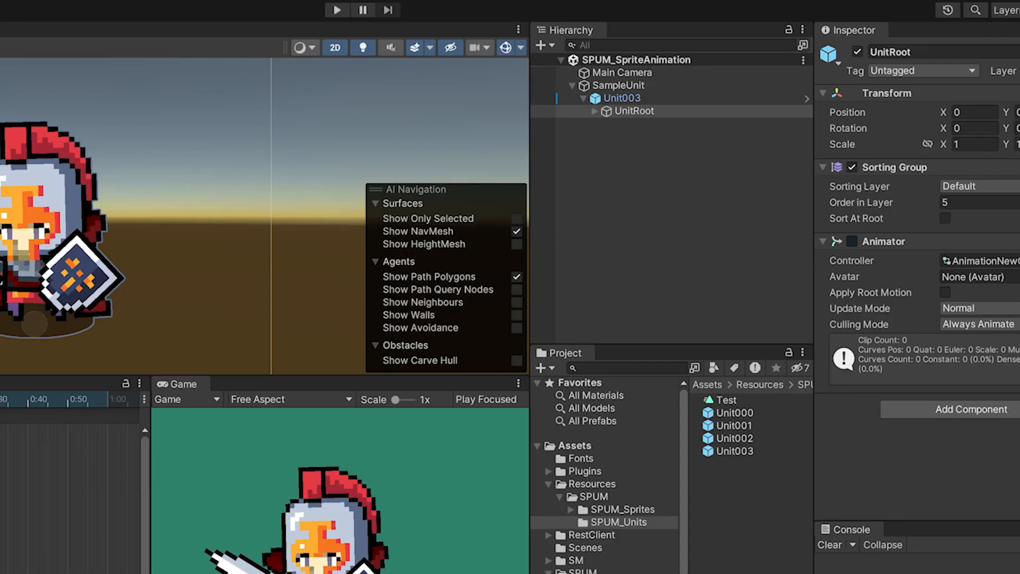
Step: Expand UnitRoot and Root in the hierarchy and inspect the BodySet, P_RFoot and P_LFoot objects
scroll(136, 226, "up", 5)
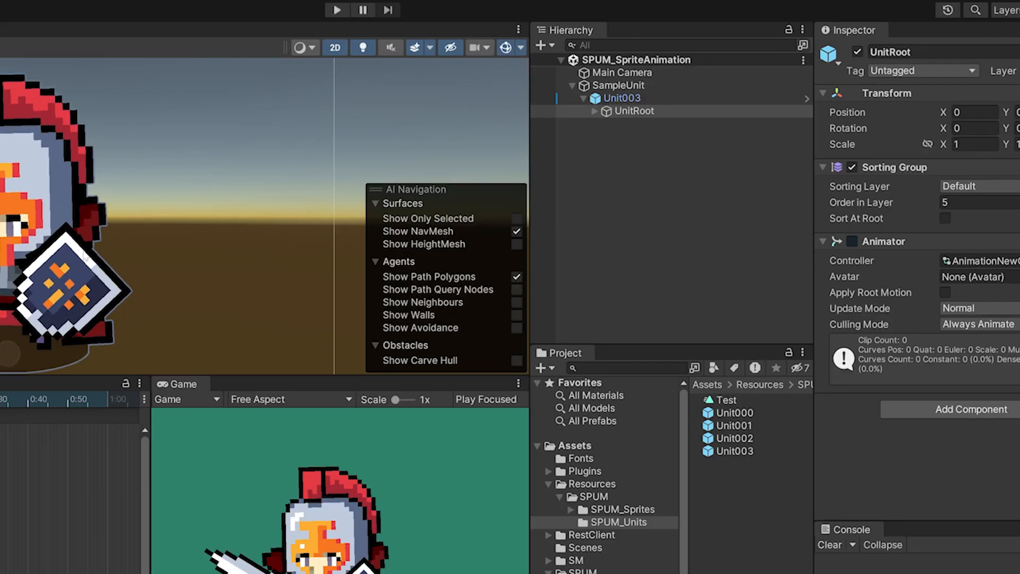
left_click(594, 111)
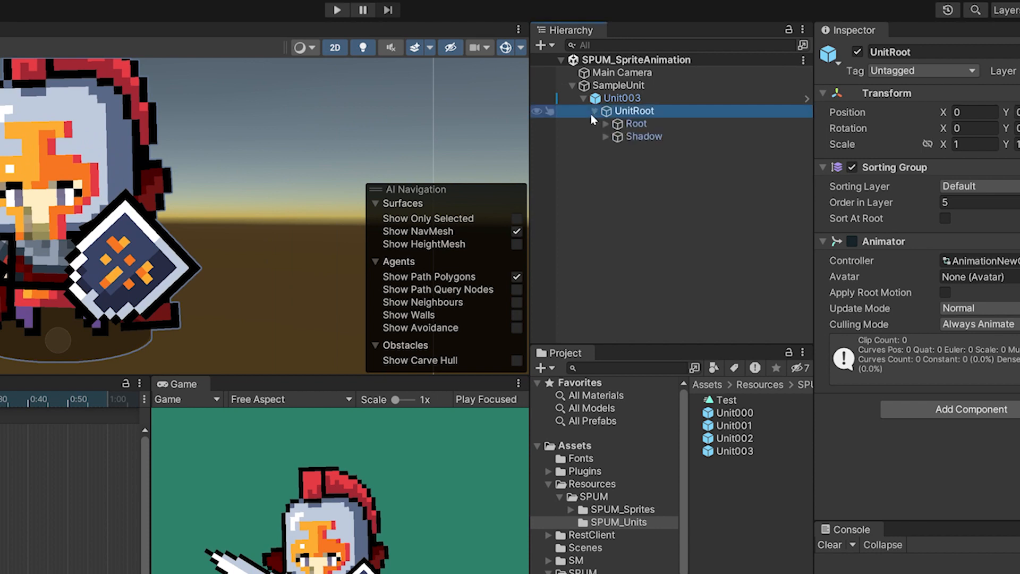
left_click(635, 124)
left_click(606, 124)
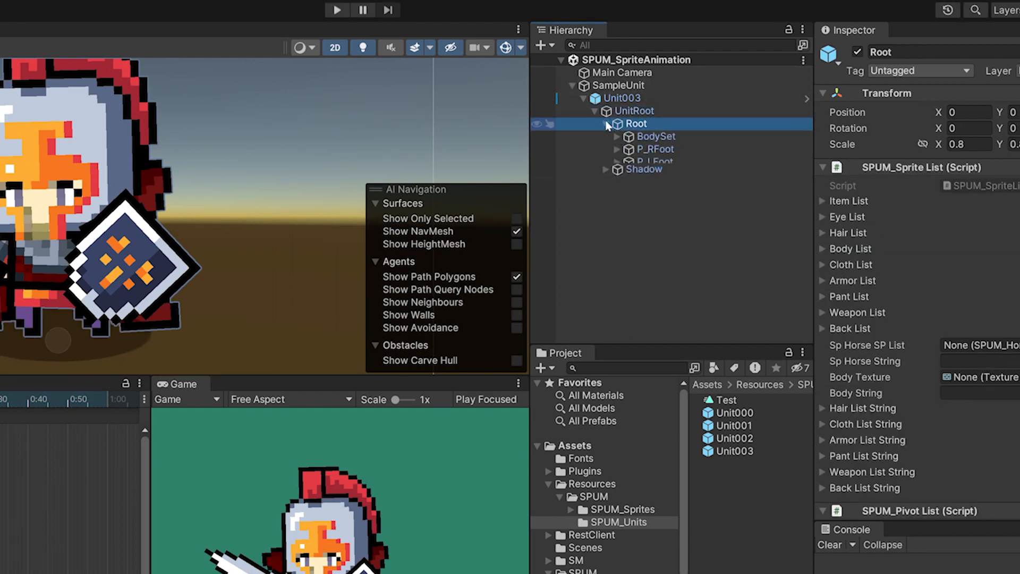
left_click(671, 139)
left_click(671, 150)
left_click(667, 163)
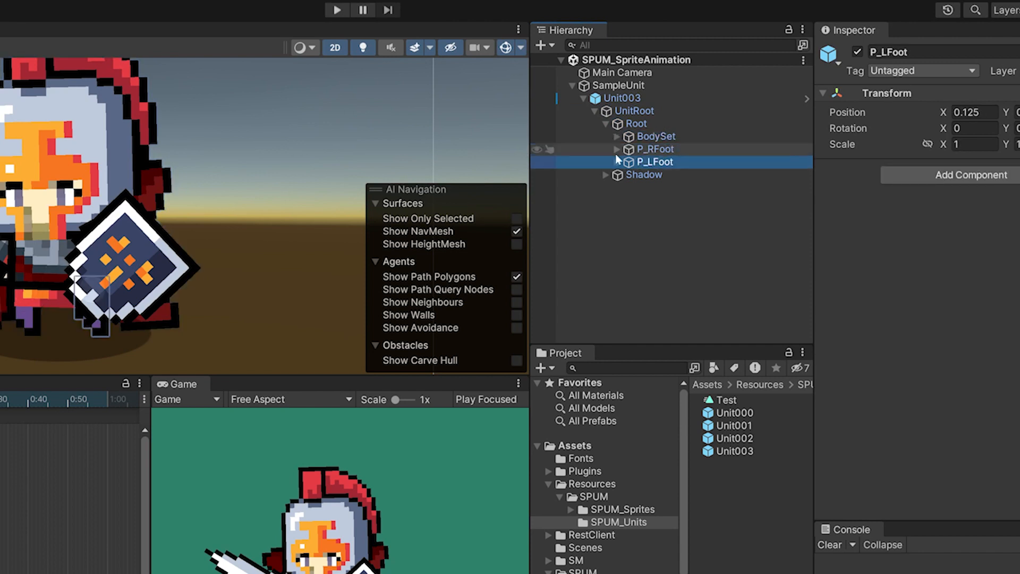
Step: Expand P_RFoot and P_LFoot to inspect the foot sprite and P_LCloth objects inside them
left_click(616, 149)
left_click(616, 161)
left_click(617, 187)
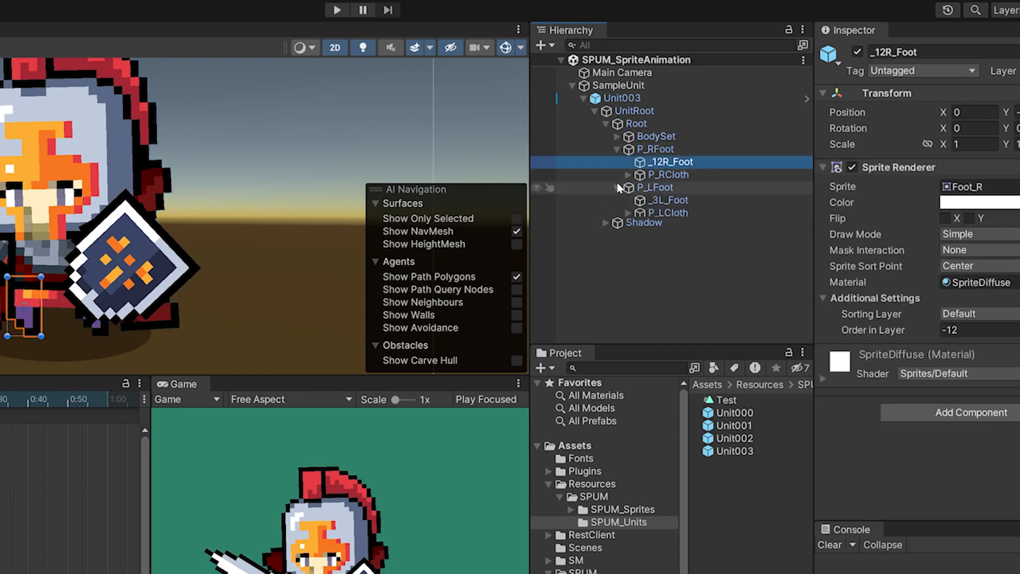
left_click(667, 213)
Step: Filter the hierarchy by "P_" and enlarge the hierarchy area to fit the listed objects
key("ctrl+f")
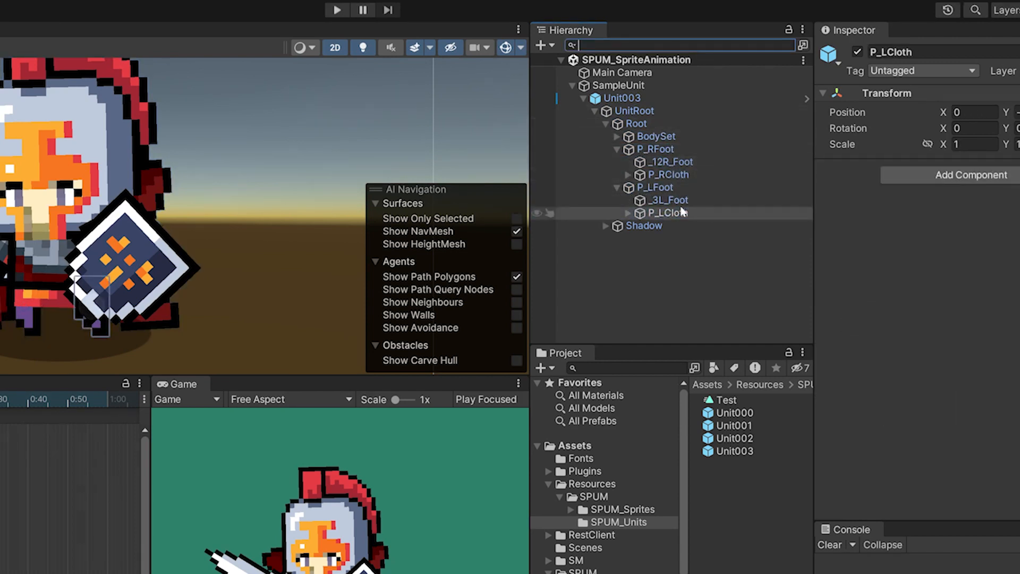
type("P_")
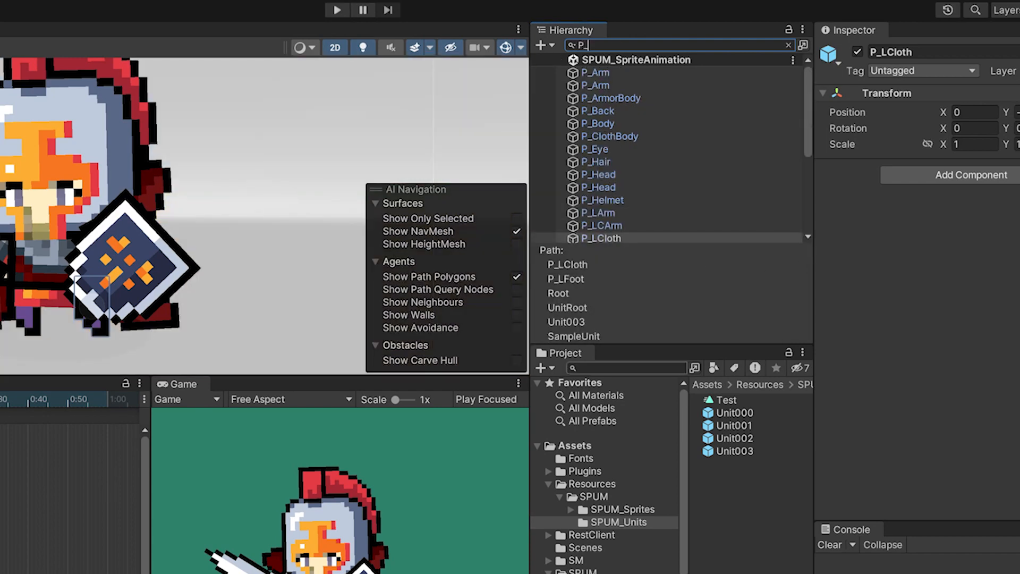
left_click_drag(679, 344, 680, 548)
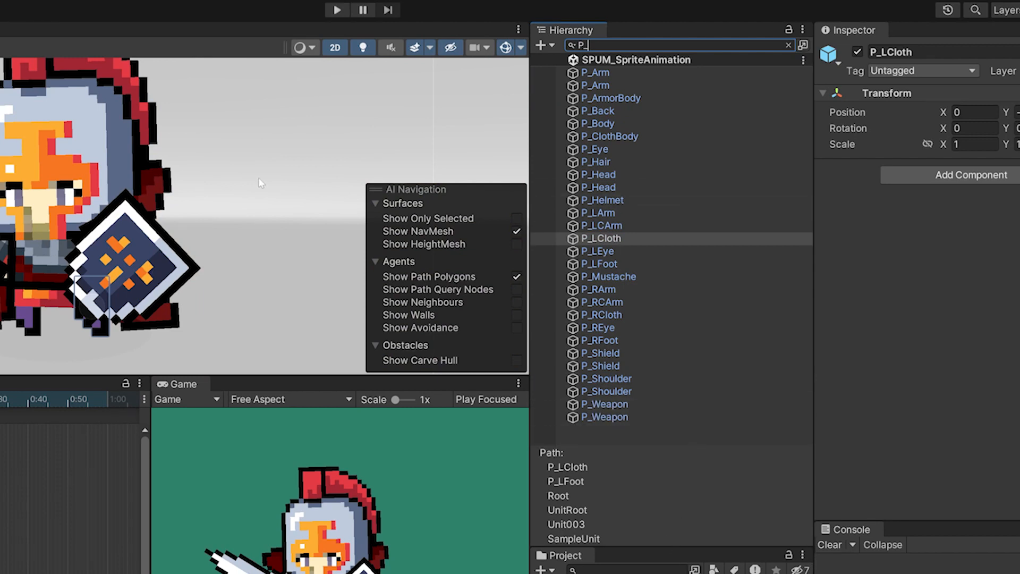
Step: Inspect body parts such as P_Arm, P_ArmorBody, P_ClothBody, P_LArm, P_Shield and P_Head, and clear the filter
left_click(617, 73)
left_click(617, 98)
left_click(627, 136)
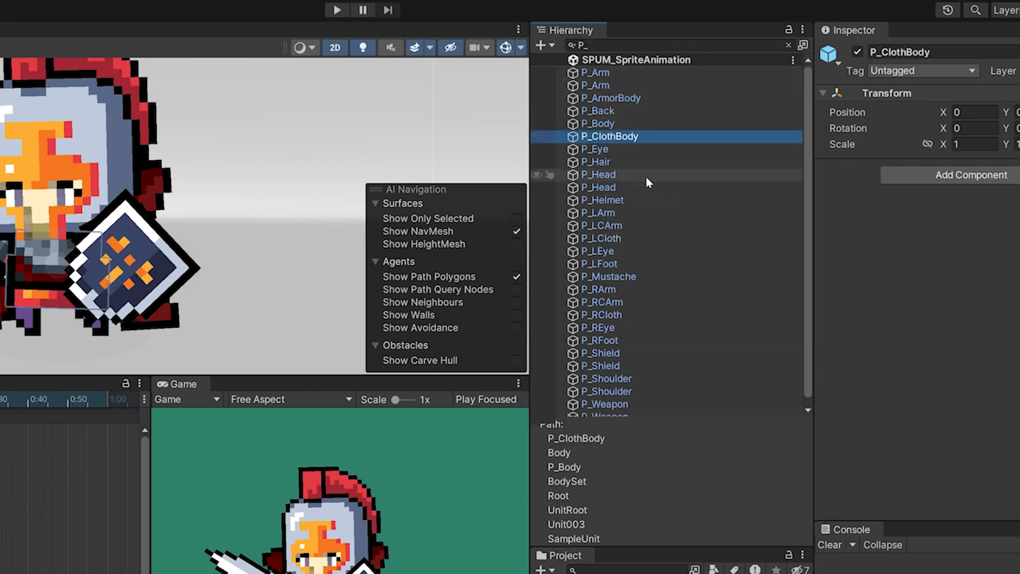
left_click(632, 213)
left_click(627, 353)
left_click(629, 238)
left_click(635, 174)
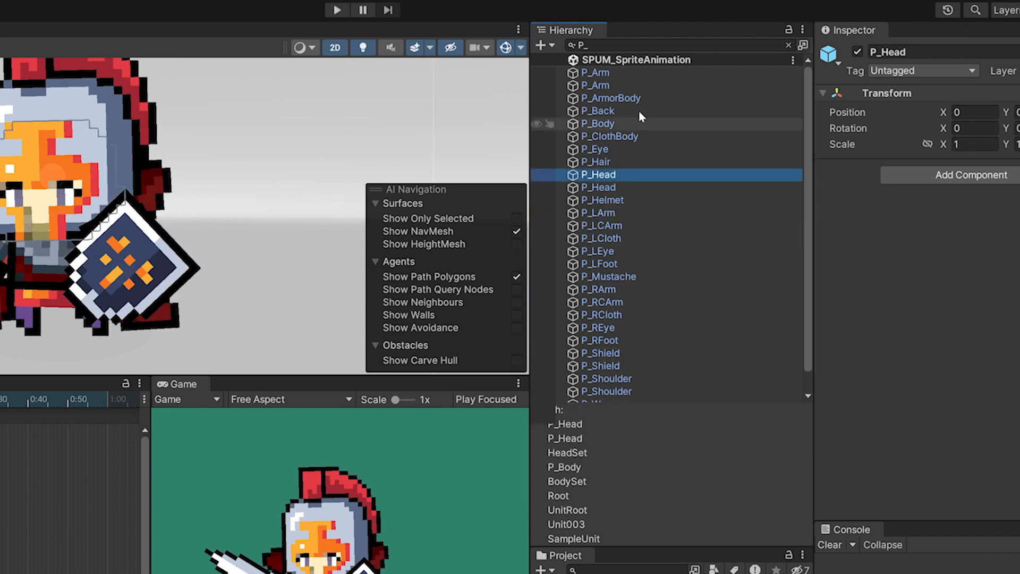
left_click(638, 98)
left_click(652, 73)
left_click(789, 45)
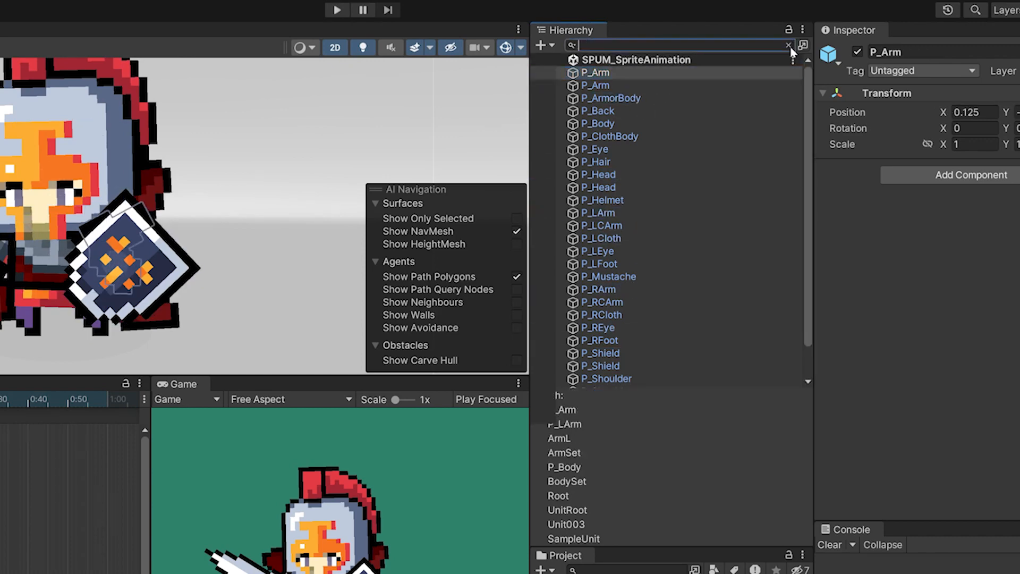
Step: Select P_Body, enlarge the scene area and set the tool handle position to Pivot
left_click(889, 110)
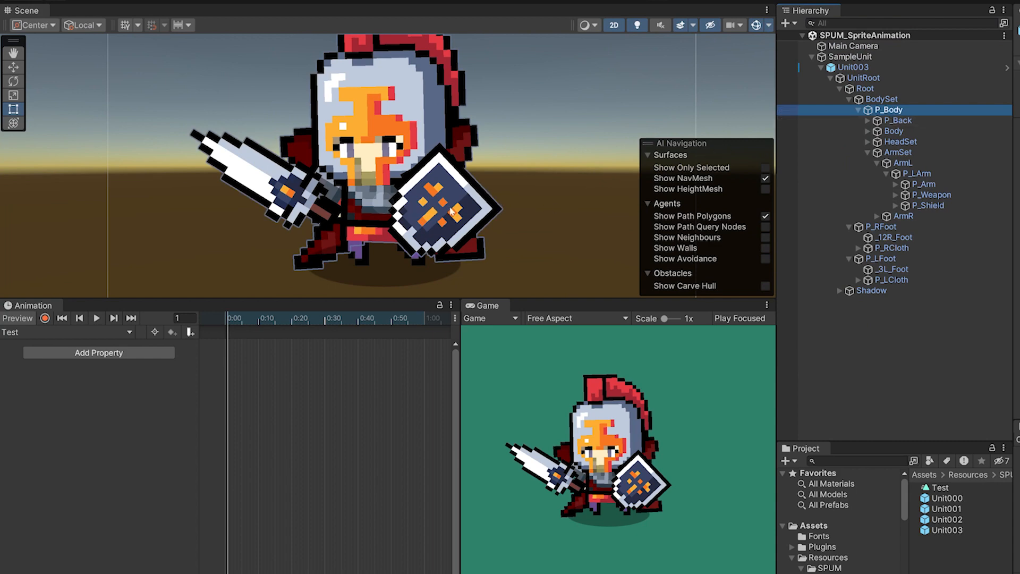
middle_click_drag(451, 212, 492, 292)
left_click_drag(506, 297, 504, 341)
scroll(468, 194, "down", 3)
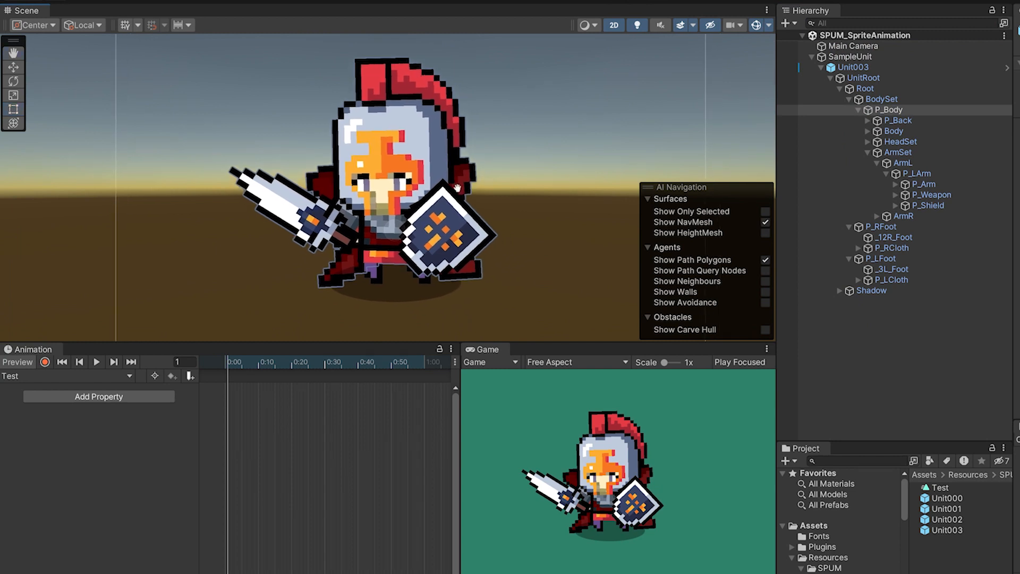
left_click(53, 26)
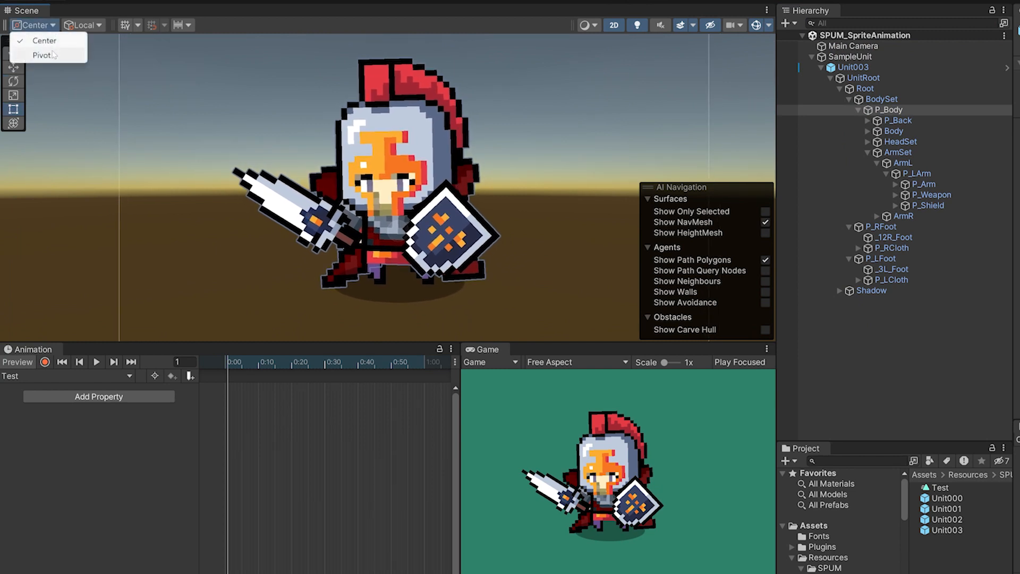
left_click(43, 54)
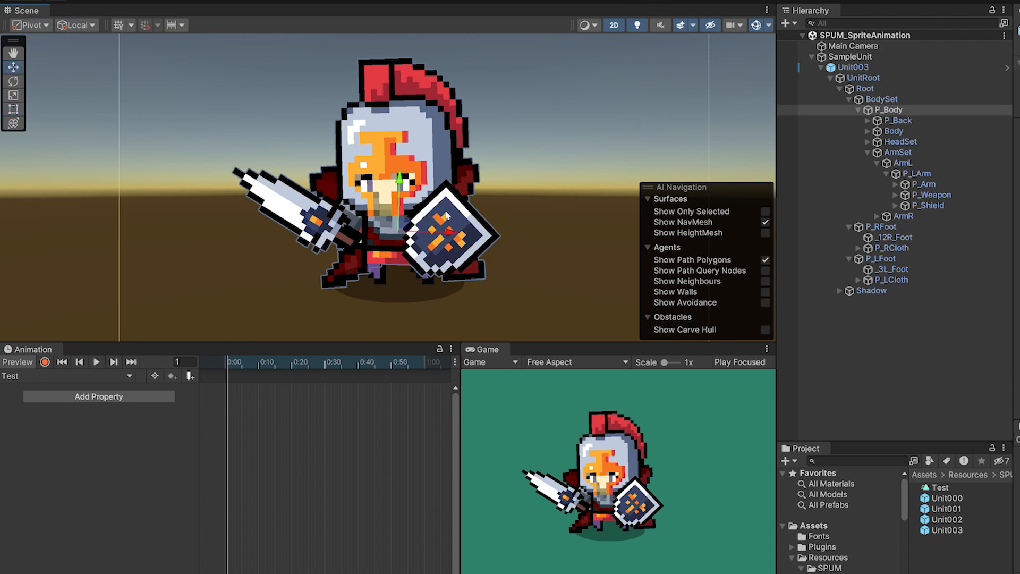
Step: Try rotating P_Body and P_Back around their pivots with the Rotate tool, undoing each rotation
key("e")
left_click_drag(445, 198, 492, 220)
key("ctrl+z")
left_click(899, 121)
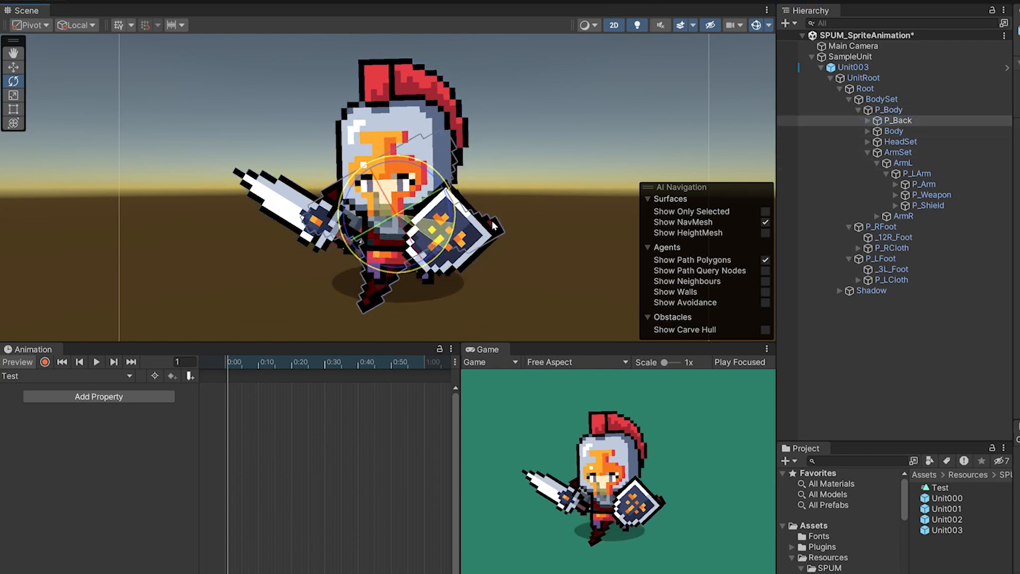
key("ctrl+z")
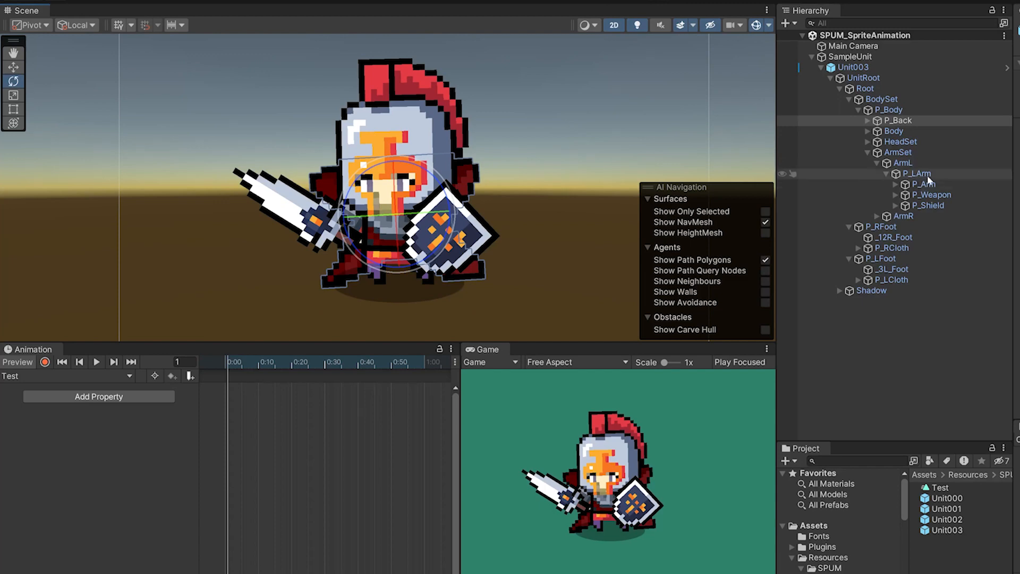
Step: Try rotating P_LArm and P_RArm around their pivots, undoing each rotation
left_click(931, 174)
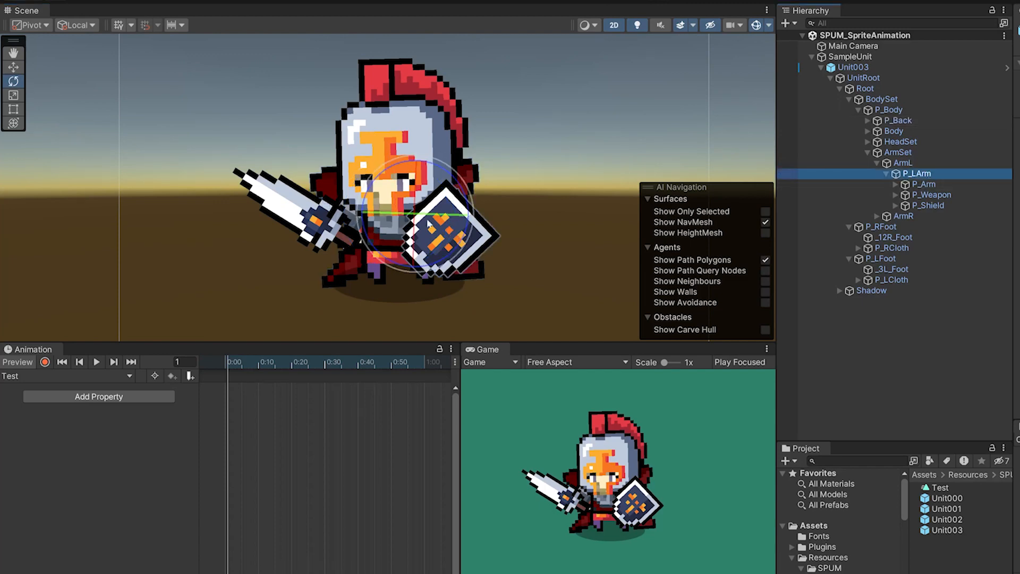
left_click_drag(462, 250, 484, 294)
key("ctrl+z")
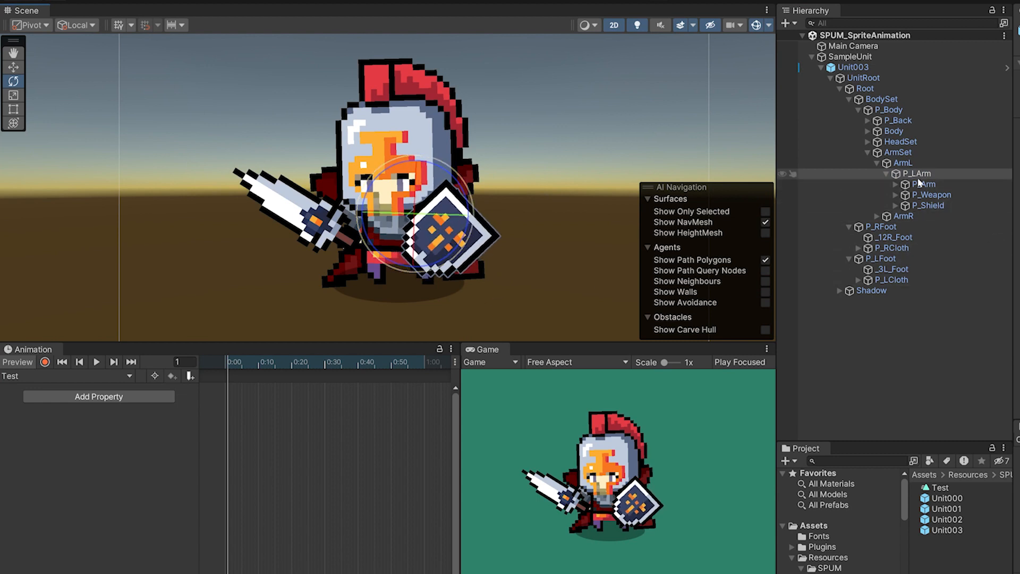
left_click(876, 215)
left_click(915, 226)
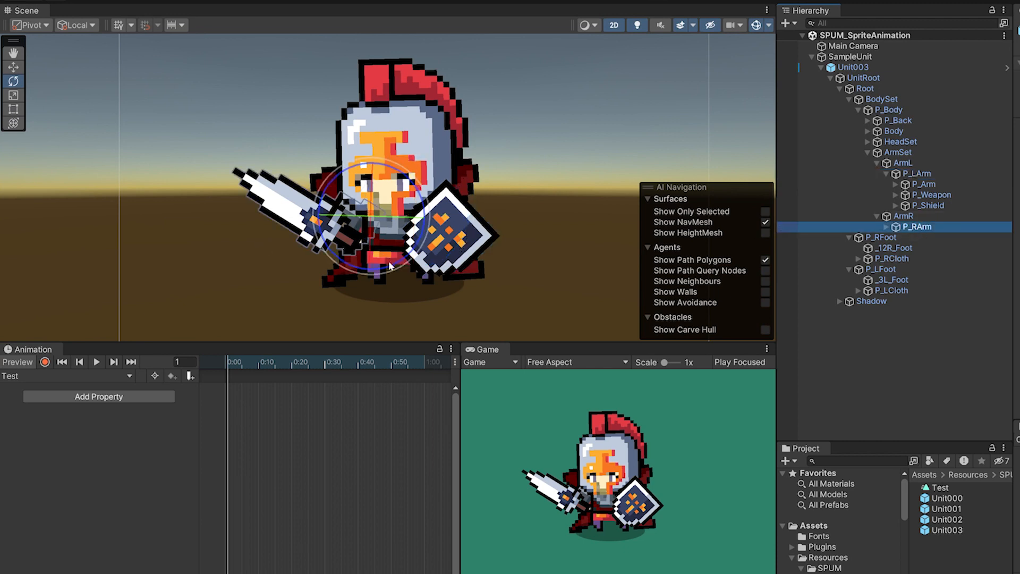
left_click_drag(391, 266, 321, 381)
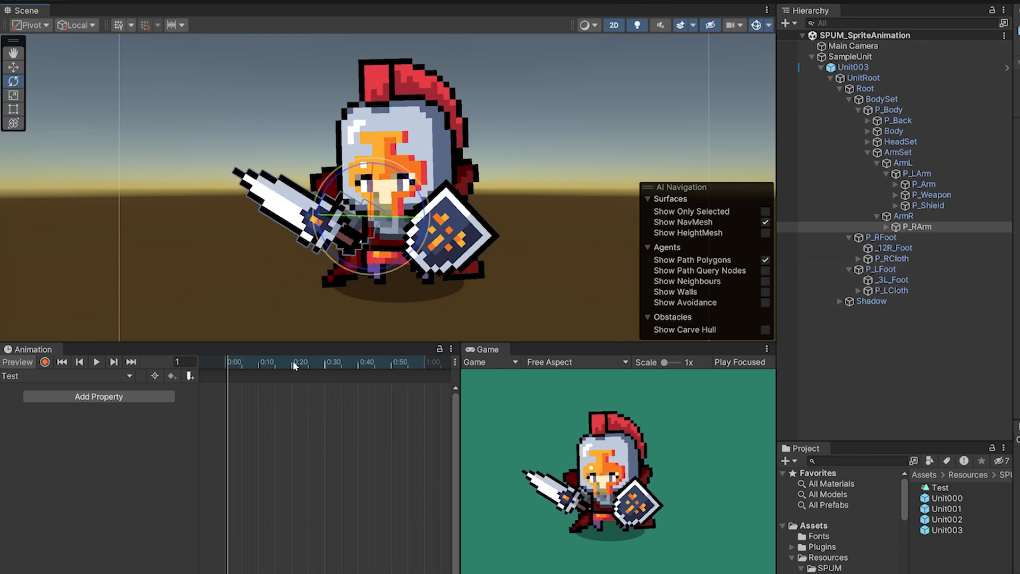
Step: Copy all keyframes at frame 0 of the 0_idle clip and paste them at frame 0 of the Test clip
left_click_drag(305, 364, 378, 373)
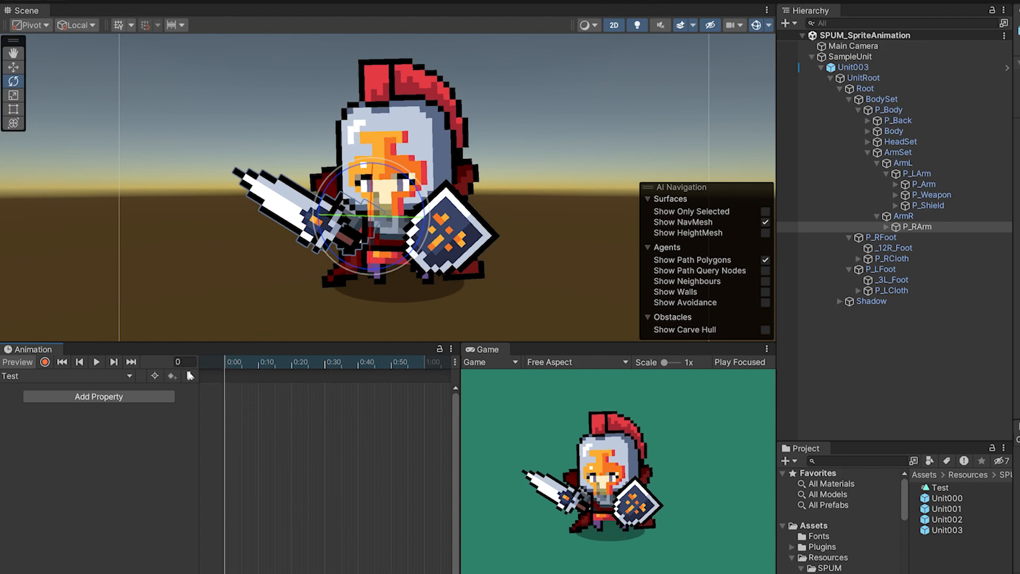
left_click(75, 376)
left_click(48, 390)
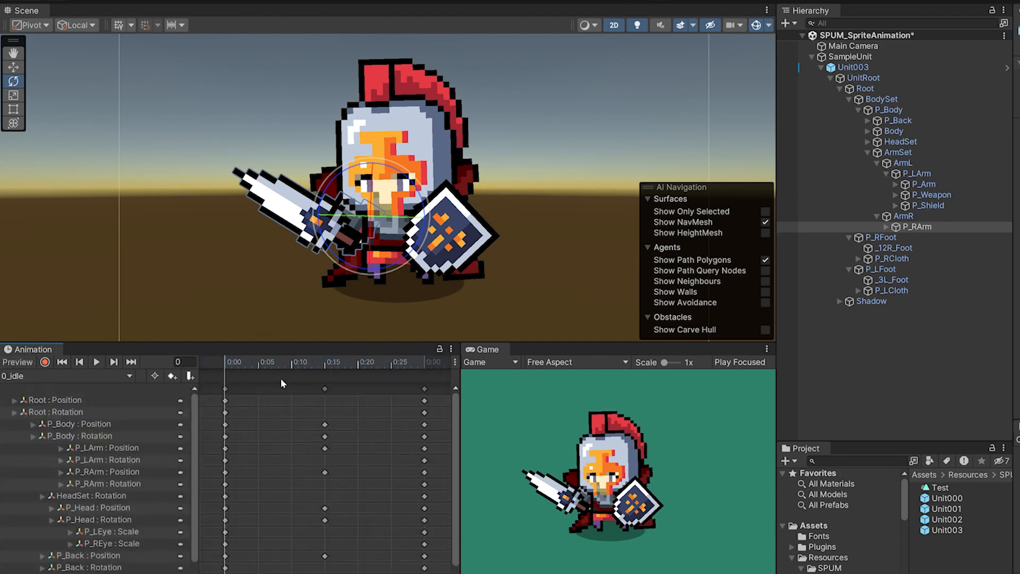
left_click(225, 390)
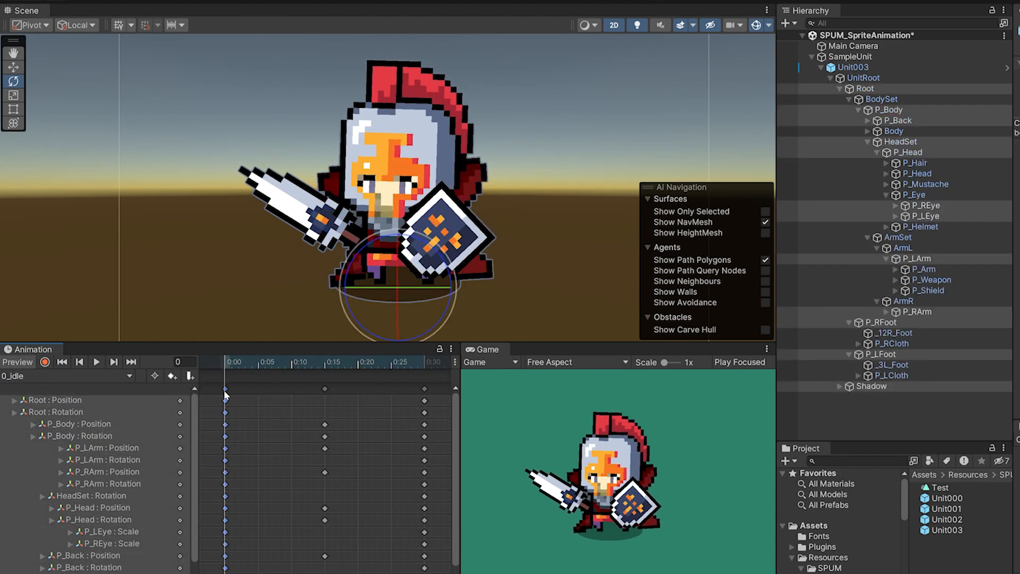
left_click(89, 376)
left_click(69, 538)
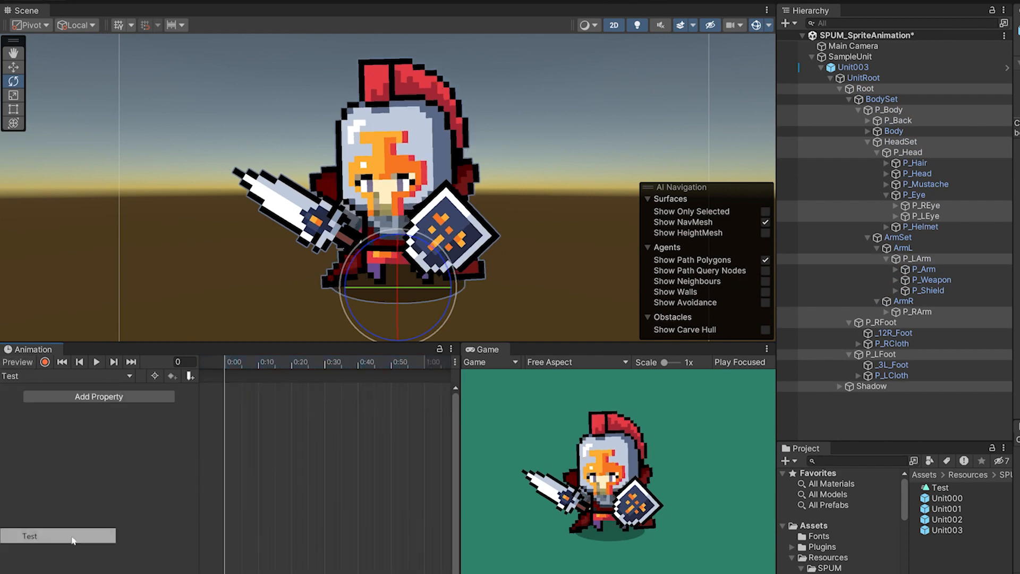
key("ctrl+v")
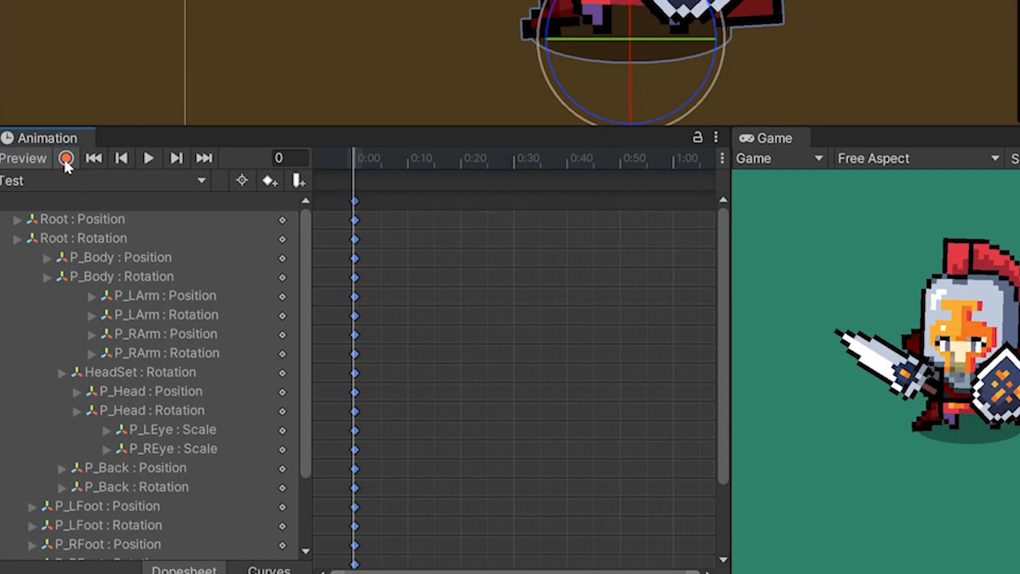
Step: With keyframe recording enabled on the Test clip, move the playhead to frame 20 and select UnitRoot
left_click_drag(353, 169, 459, 174)
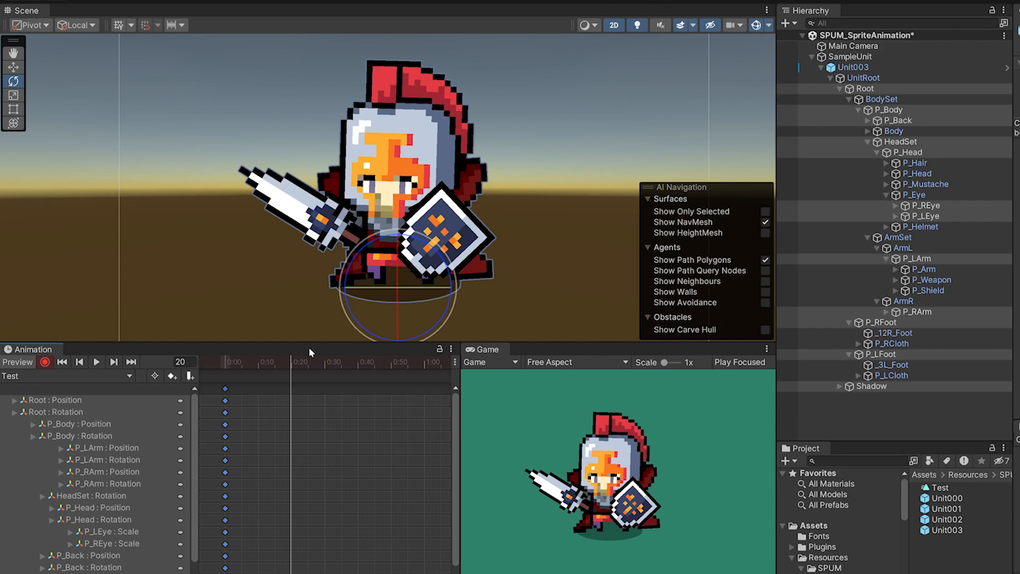
middle_click_drag(481, 232, 511, 212)
scroll(521, 198, "down", 10)
scroll(521, 199, "up", 12)
scroll(522, 196, "down", 9)
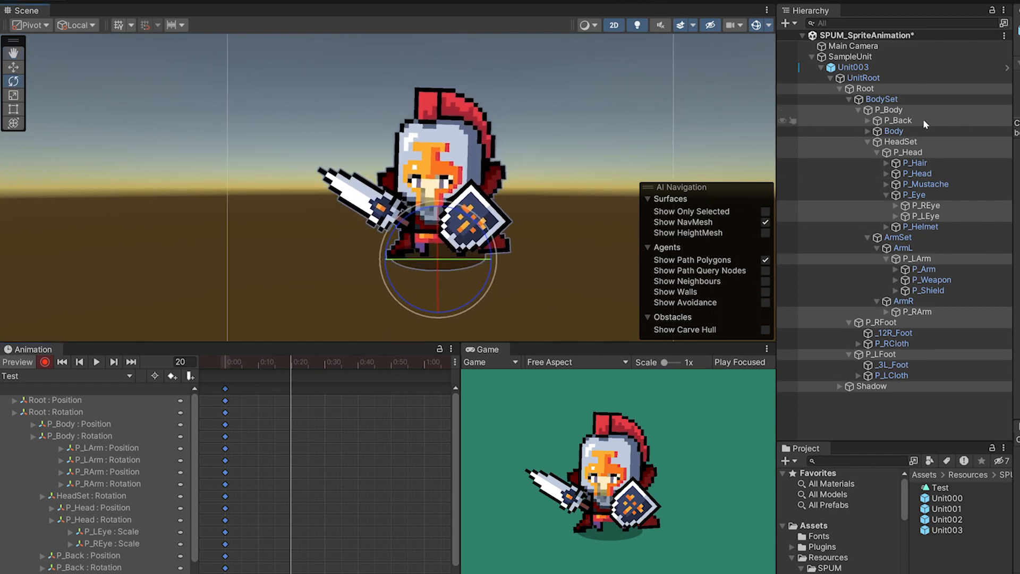
left_click(892, 90)
left_click(892, 77)
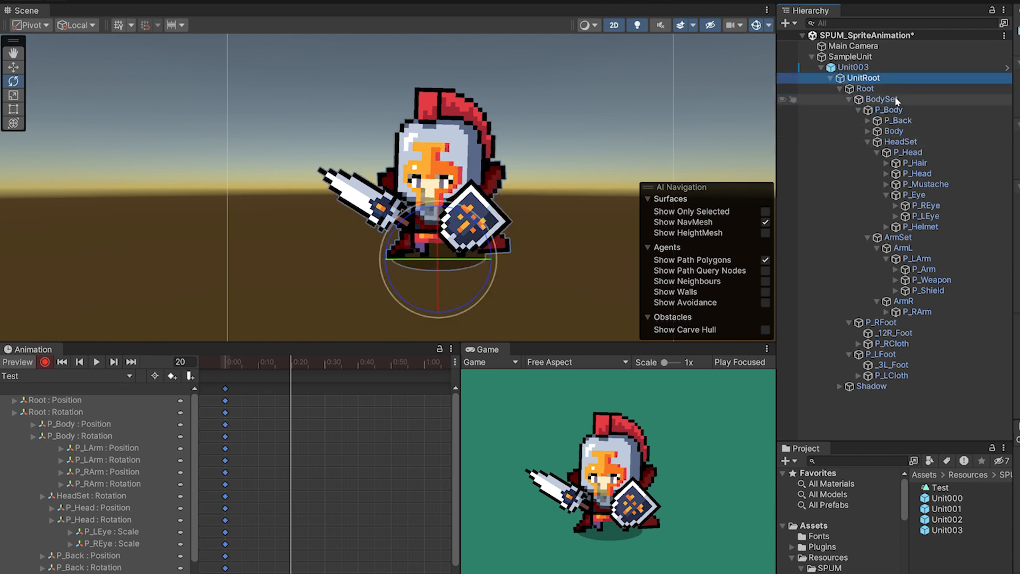
Step: Try raising Root and BodySet at frame 20, undoing each move
left_click(895, 98)
left_click(864, 89)
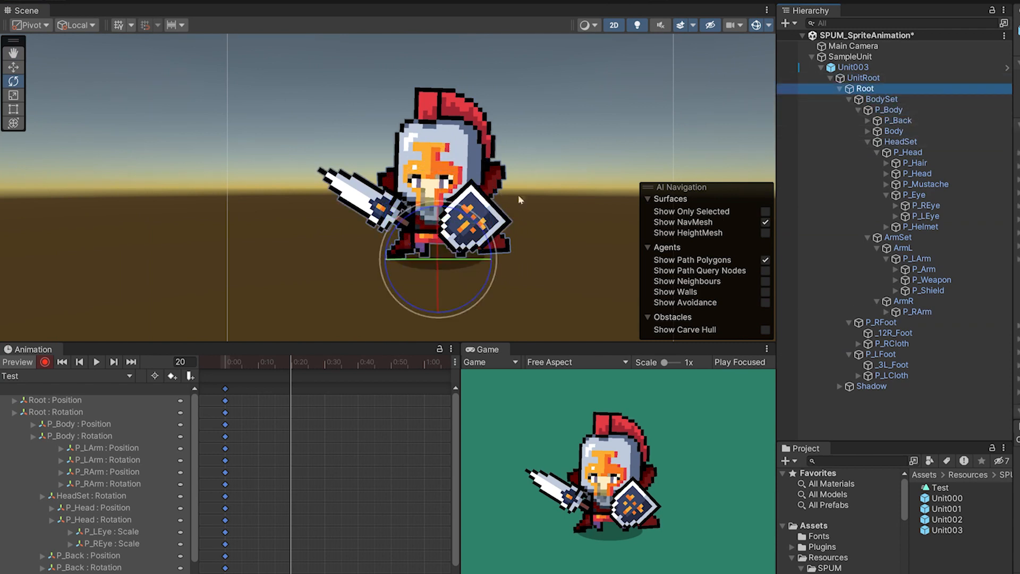
key("w")
left_click_drag(440, 207, 440, 169)
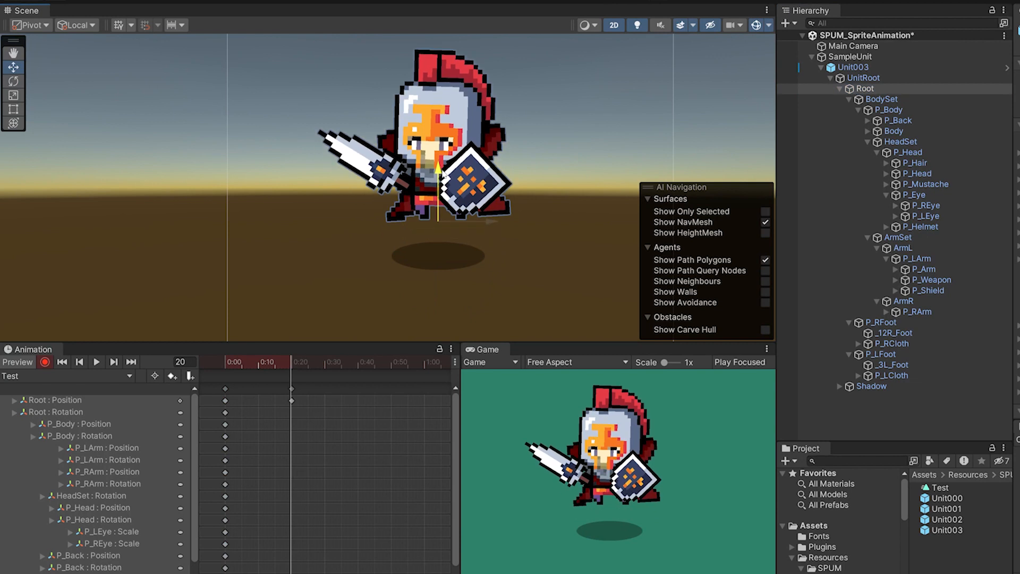
key("ctrl+z")
left_click(882, 99)
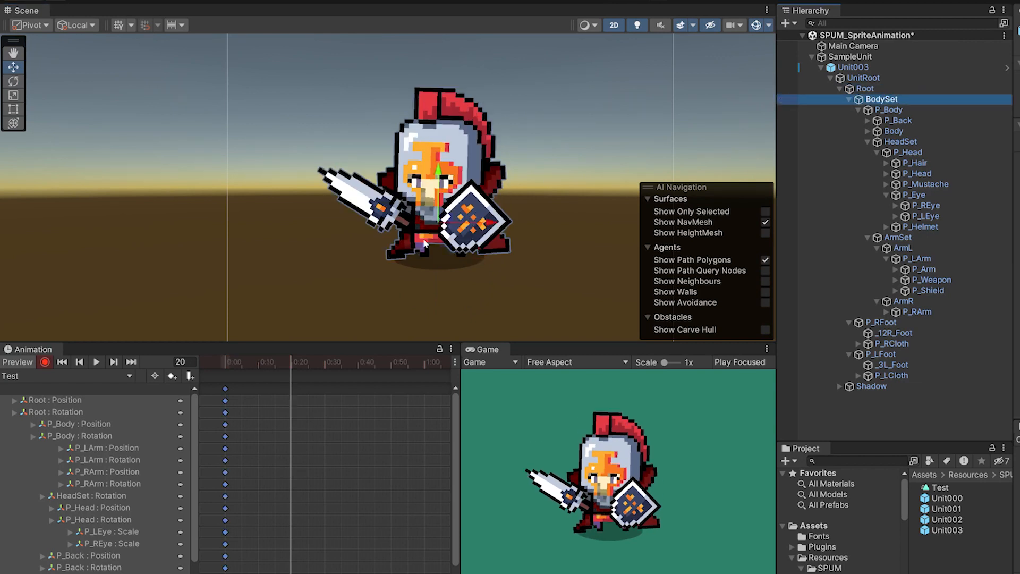
left_click_drag(440, 182, 441, 151)
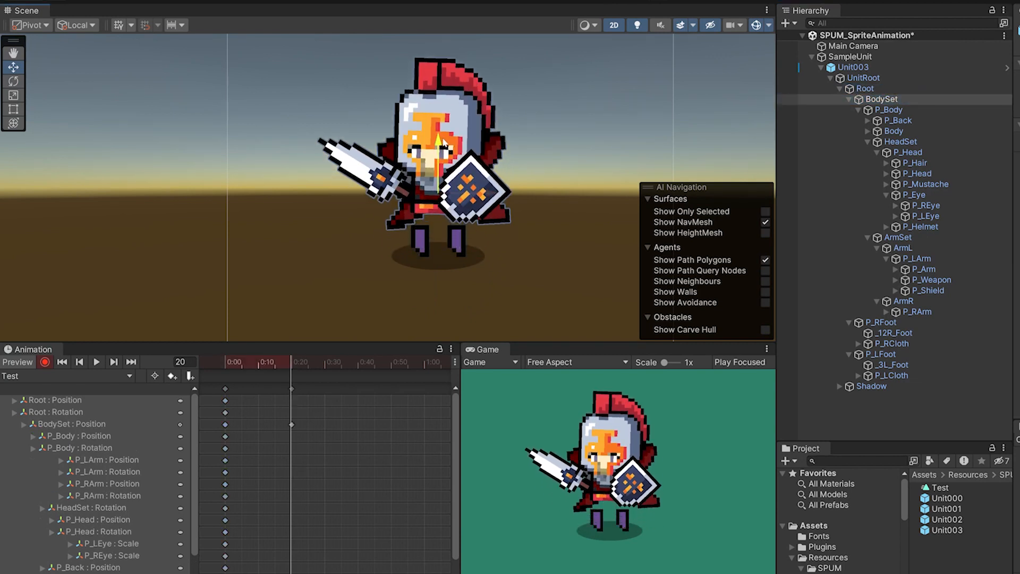
key("ctrl+z")
Step: Move Root upward at frame 20 to lift the whole knight above its shadow
left_click(880, 90)
left_click_drag(438, 229, 438, 196)
mouse_move(290, 362)
left_mouse_down()
mouse_move(226, 367)
mouse_move(292, 362)
left_mouse_up()
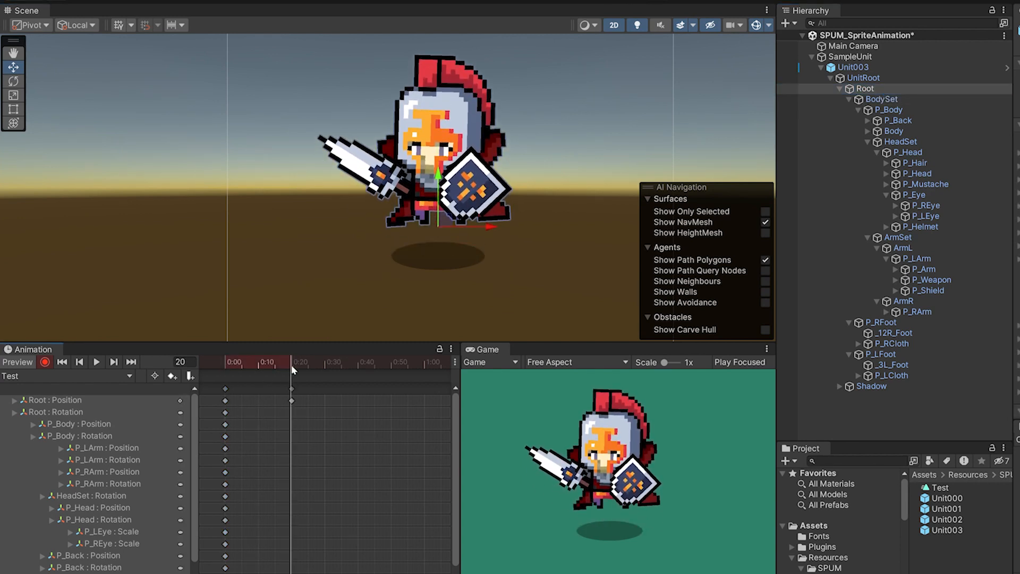
Step: Rotate P_Head and P_Body slightly clockwise at frame 20 so the knight leans backward
left_click(912, 153)
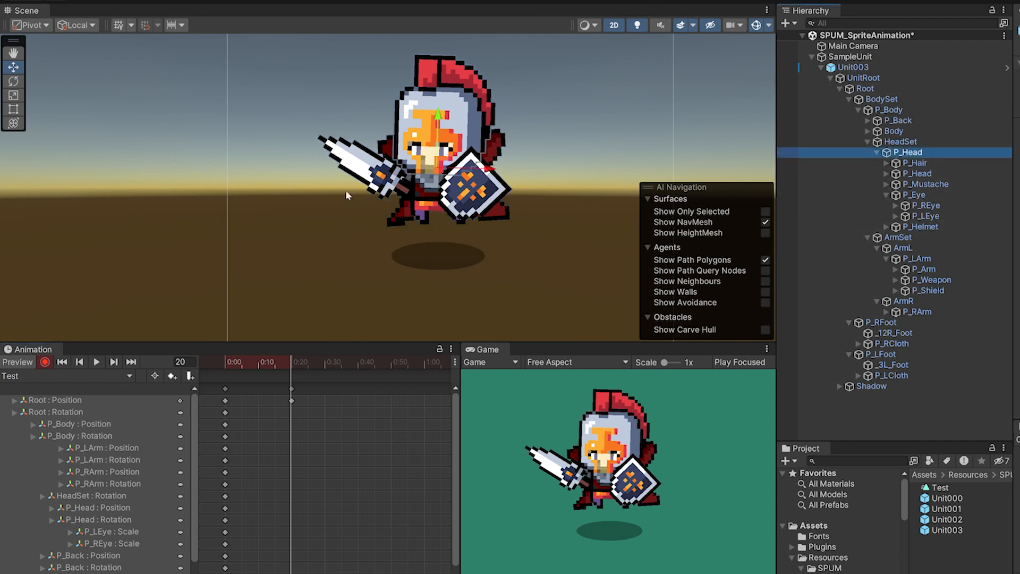
key("e")
left_click_drag(482, 136, 495, 156)
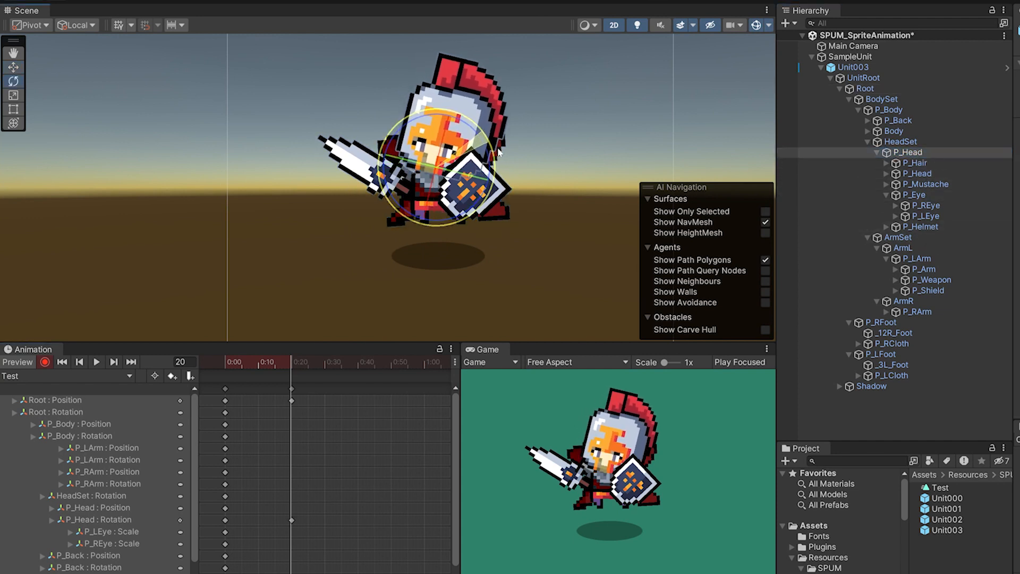
left_click(902, 113)
left_click(903, 120)
left_click(935, 111)
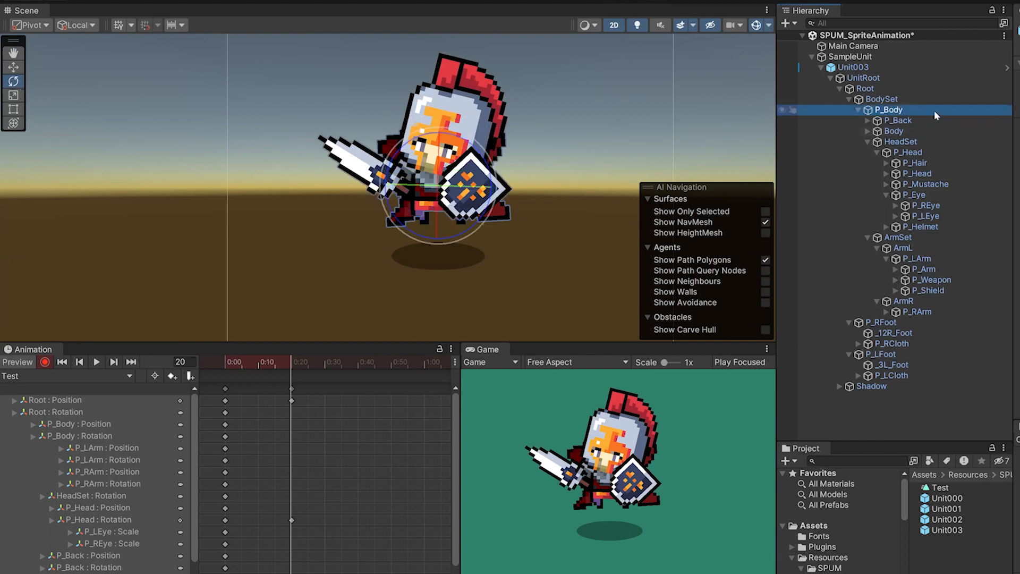
mouse_move(490, 198)
left_mouse_down()
mouse_move(487, 208)
mouse_move(521, 184)
mouse_move(509, 194)
left_mouse_up()
Step: Move P_Back up and outward behind the knight at frame 20
left_click(907, 120)
key("w")
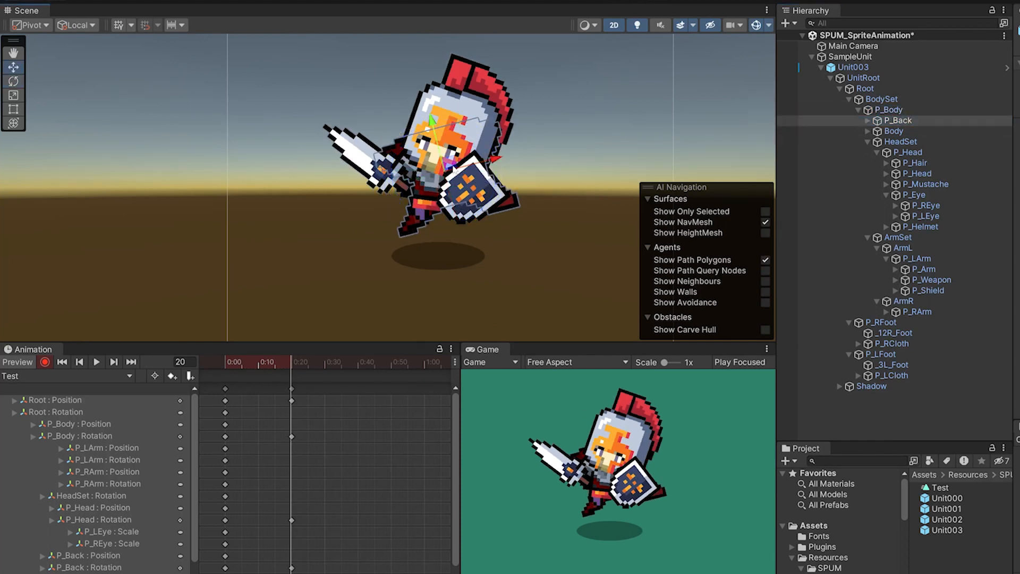
left_click_drag(451, 166, 468, 155)
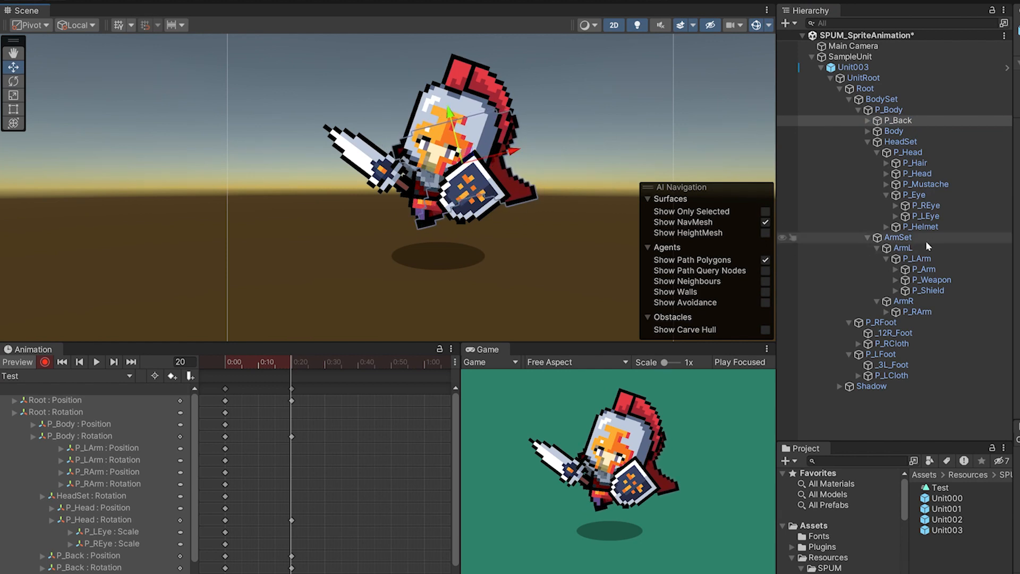
Step: Rotate P_LArm counterclockwise and shift it outward at frame 20 so the shield swings away from the body
left_click(918, 259)
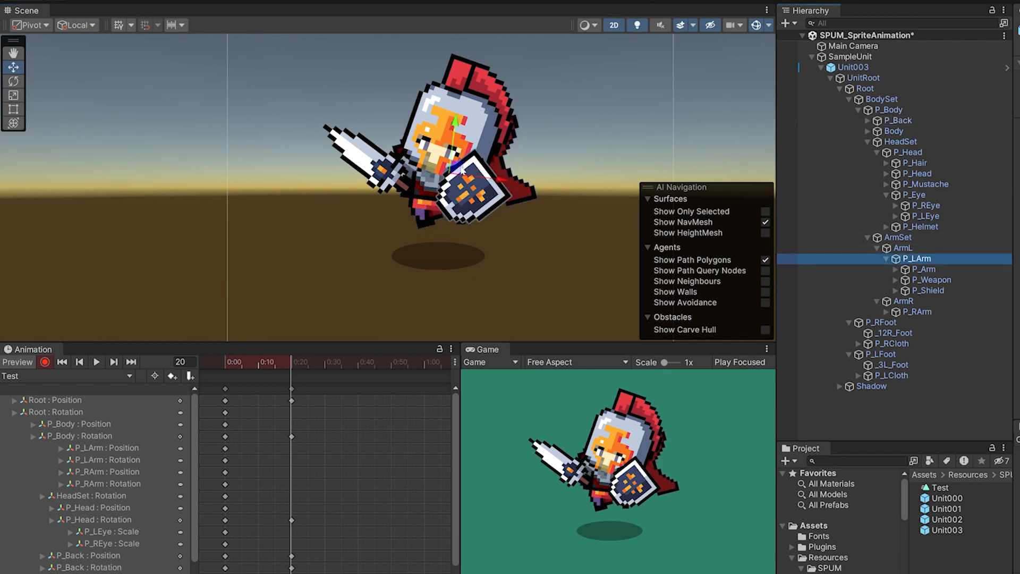
key("e")
left_click_drag(498, 205, 534, 160)
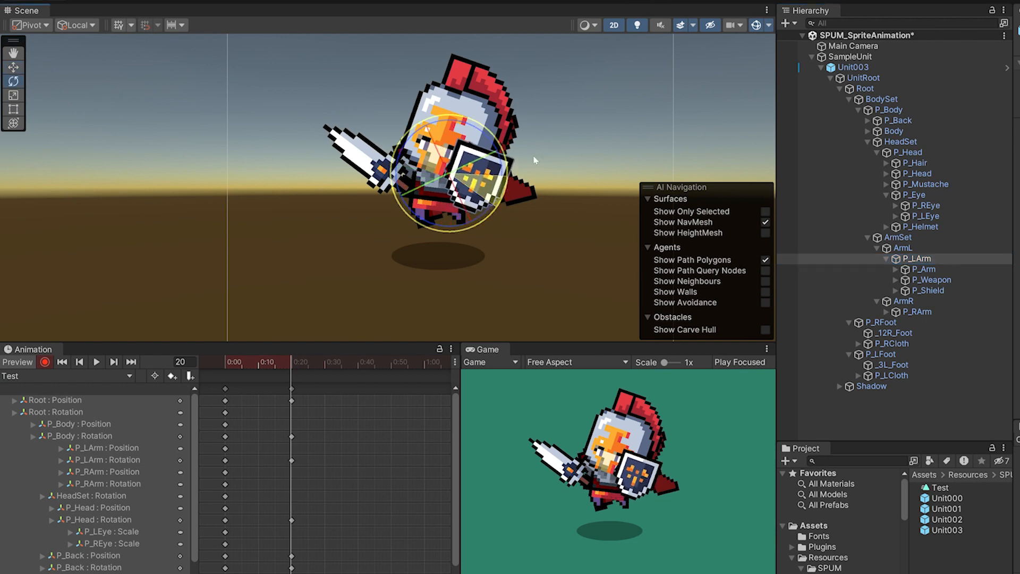
key("w")
Step: Rotate P_RArm clockwise and reposition its shoulder at frame 20 so the sword points upward
left_click(925, 311)
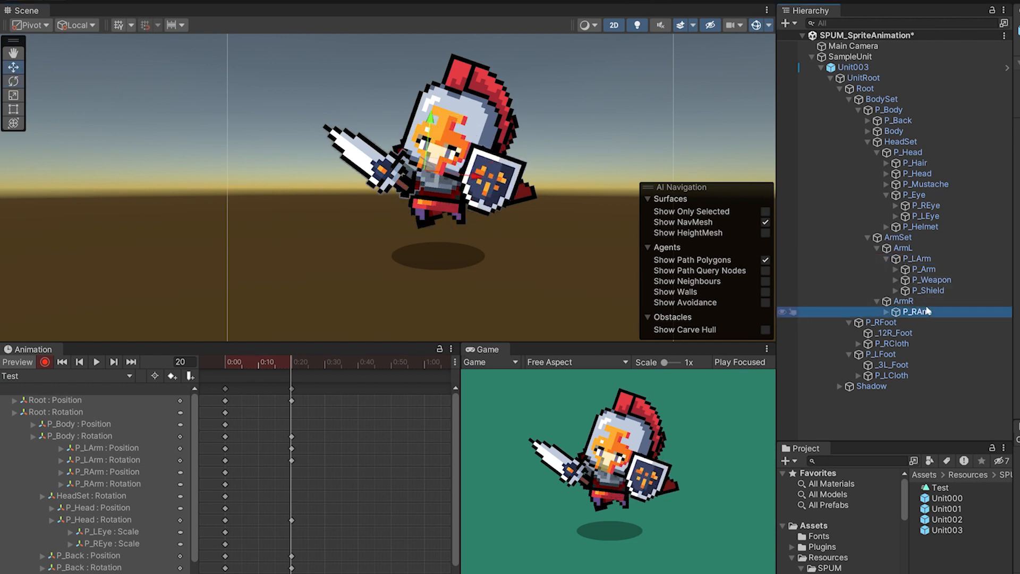
key("e")
left_click_drag(468, 202, 442, 242)
key("w")
left_click_drag(434, 172, 428, 155)
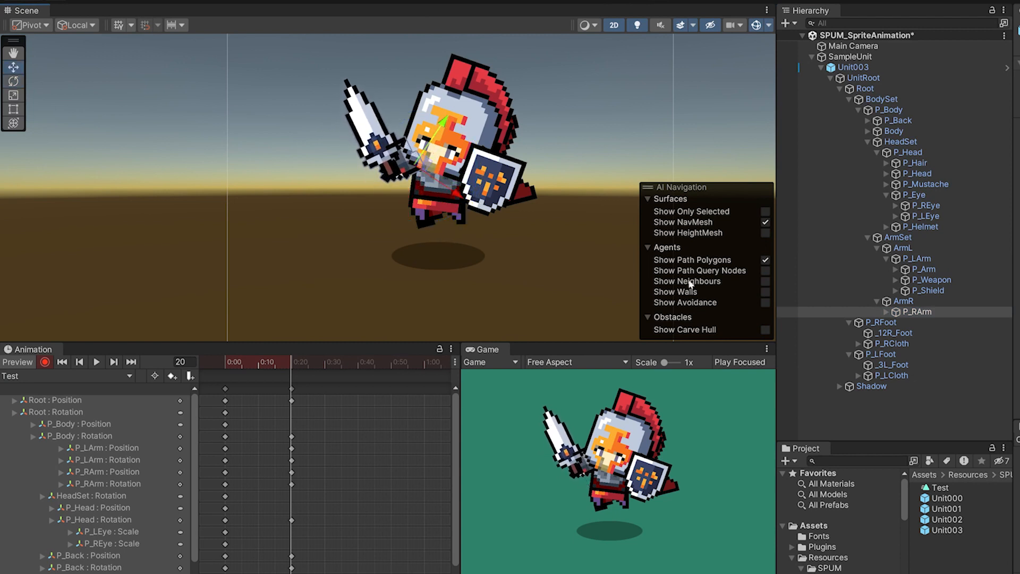
Step: Rotate P_RFoot clockwise and nudge it outward and down at frame 20 to bend the leg forward
left_click(887, 355)
left_click(883, 322)
key("e")
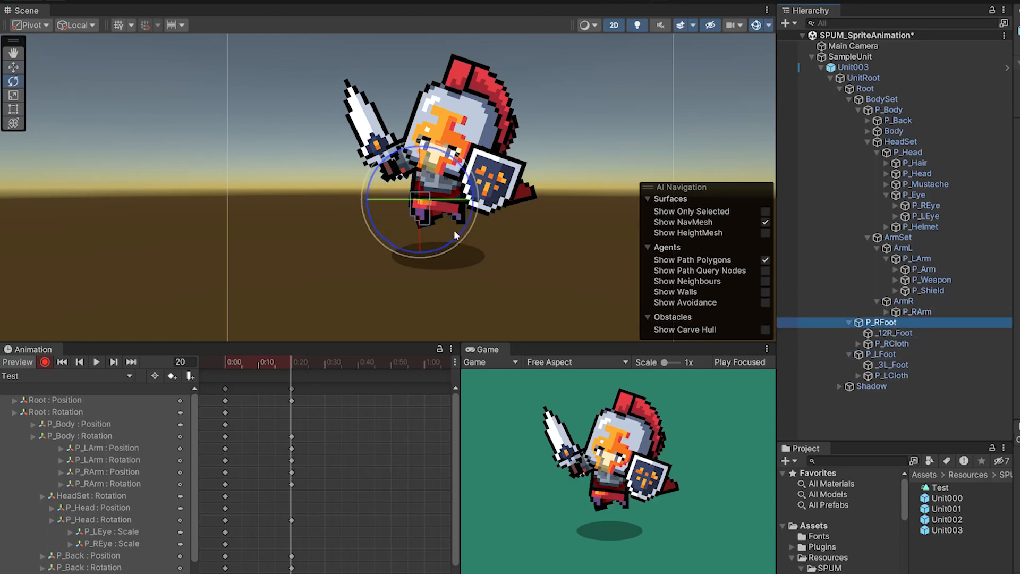
left_click_drag(461, 237, 358, 277)
key("w")
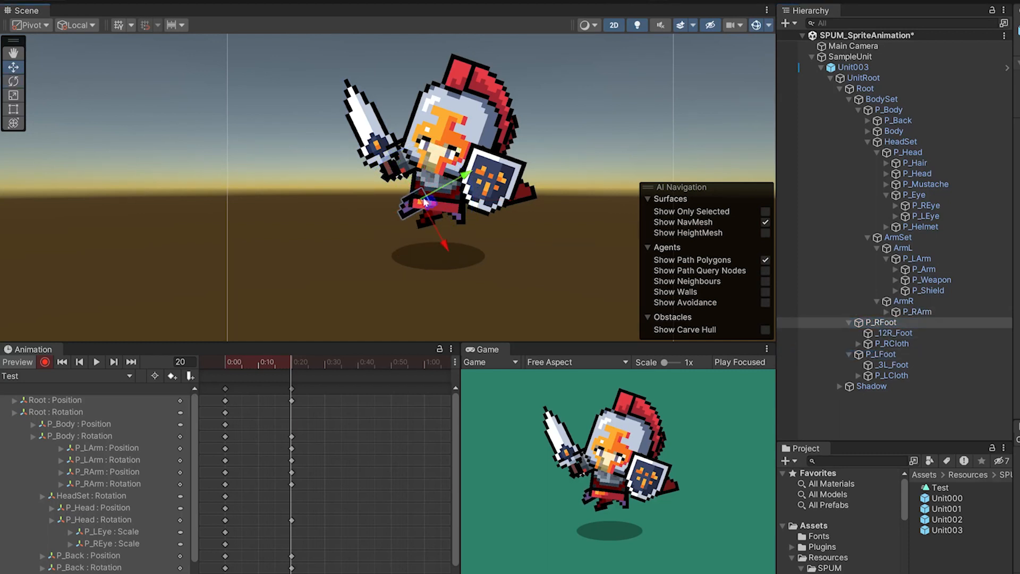
left_click_drag(432, 203, 424, 208)
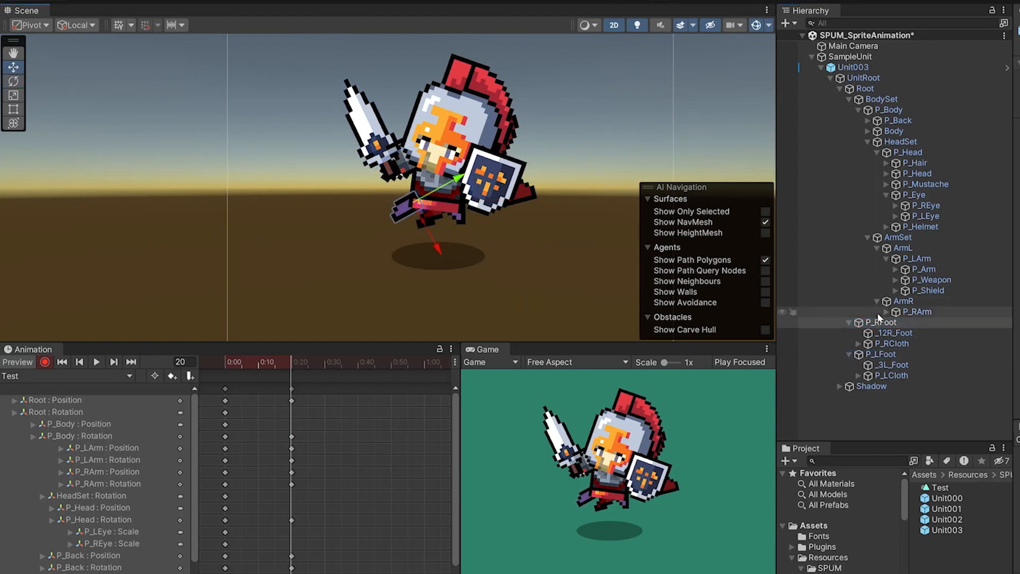
Step: Rotate P_LFoot clockwise and move it slightly down and inward at frame 20
left_click(882, 354)
key("e")
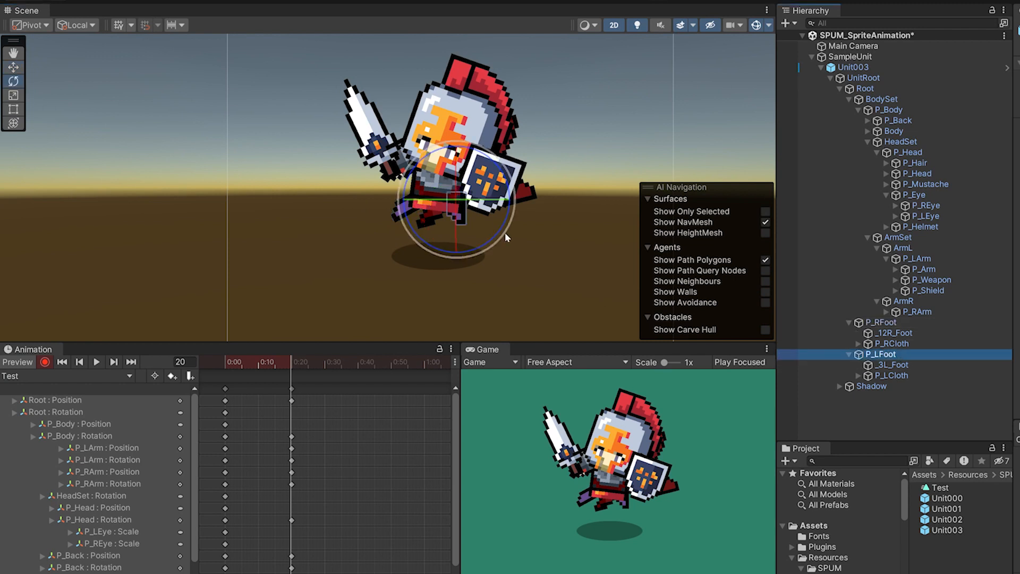
left_click_drag(505, 232, 458, 263)
key("w")
left_click_drag(464, 202, 459, 208)
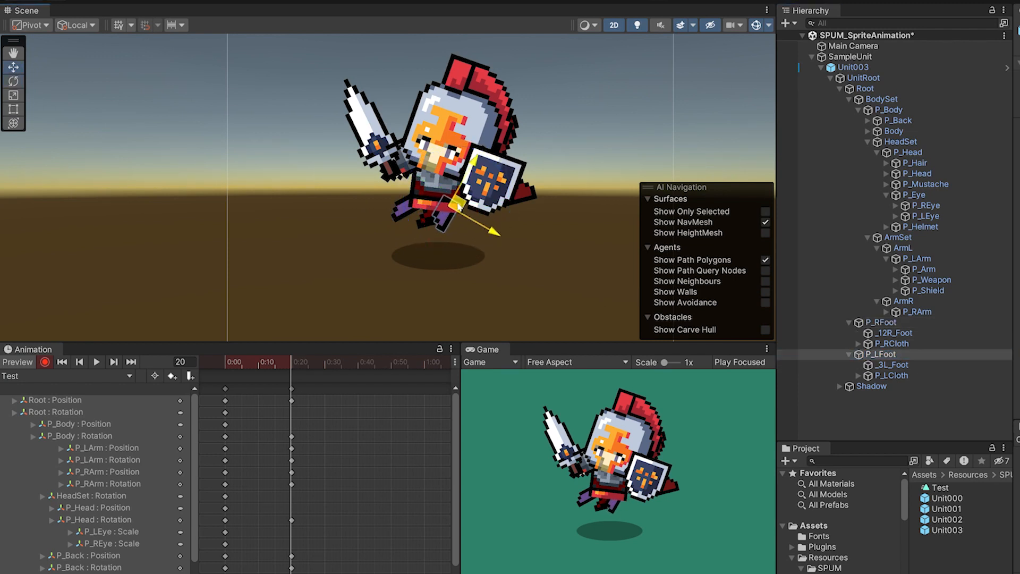
Step: Play the Test clip from frame 0 to preview the jump, and stop playback
left_click_drag(287, 363, 192, 367)
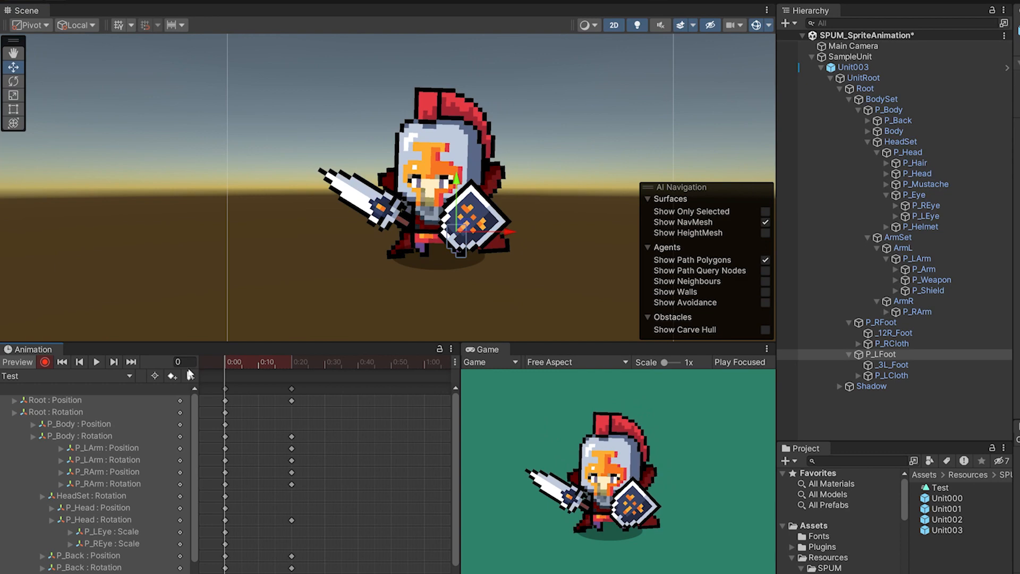
left_click(96, 362)
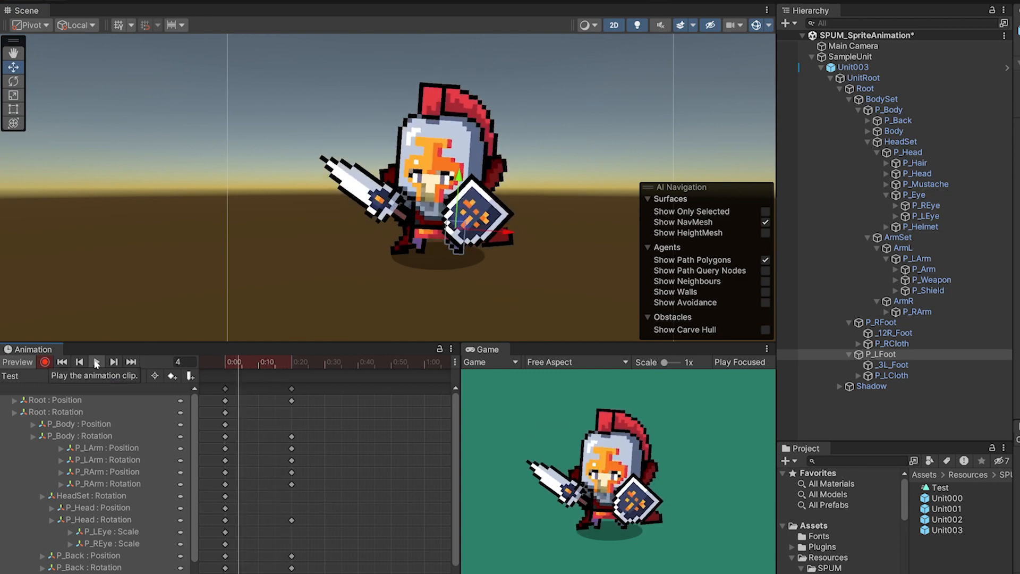
left_click(96, 362)
Step: Copy all keyframes at frame 0 and paste them at frame 40 as the clip's ending pose
left_click_drag(320, 364, 226, 374)
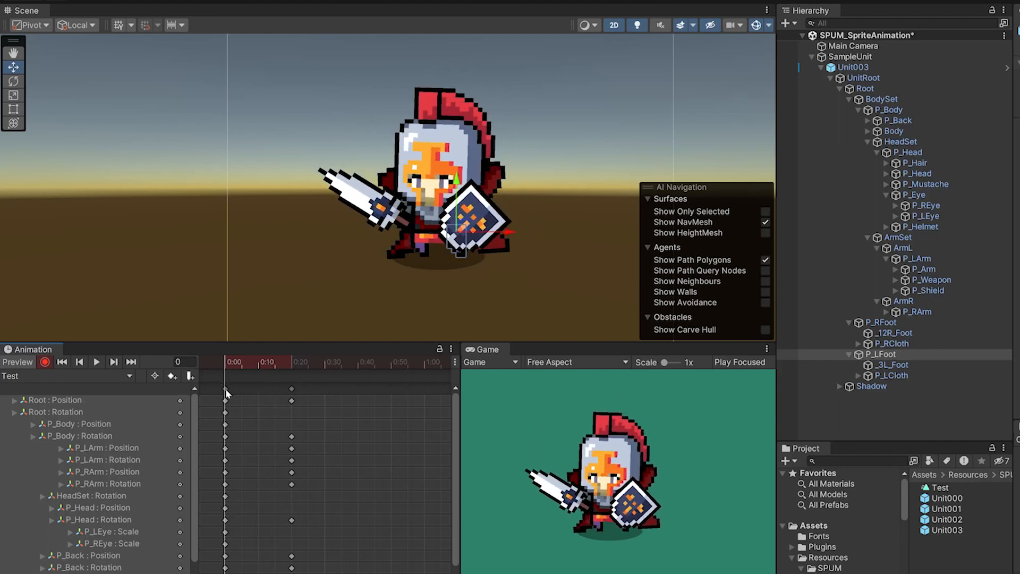
left_click(225, 388)
mouse_move(298, 367)
left_mouse_down()
mouse_move(359, 366)
mouse_move(257, 368)
mouse_move(292, 371)
left_mouse_up()
key("ctrl+v")
left_click(97, 359)
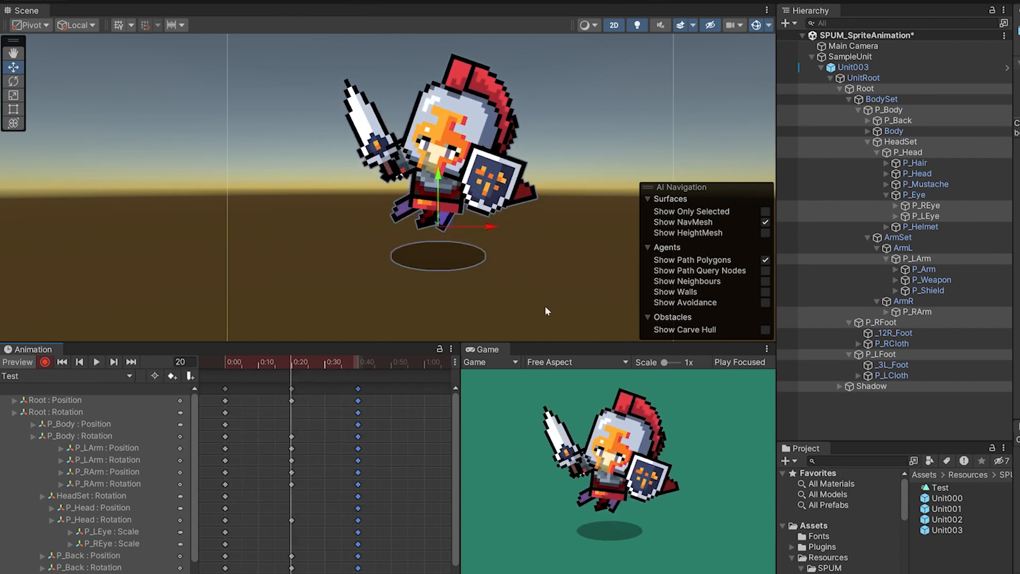
Step: Raise Root further at frame 20 for a higher jump, and play the clip
left_click(880, 80)
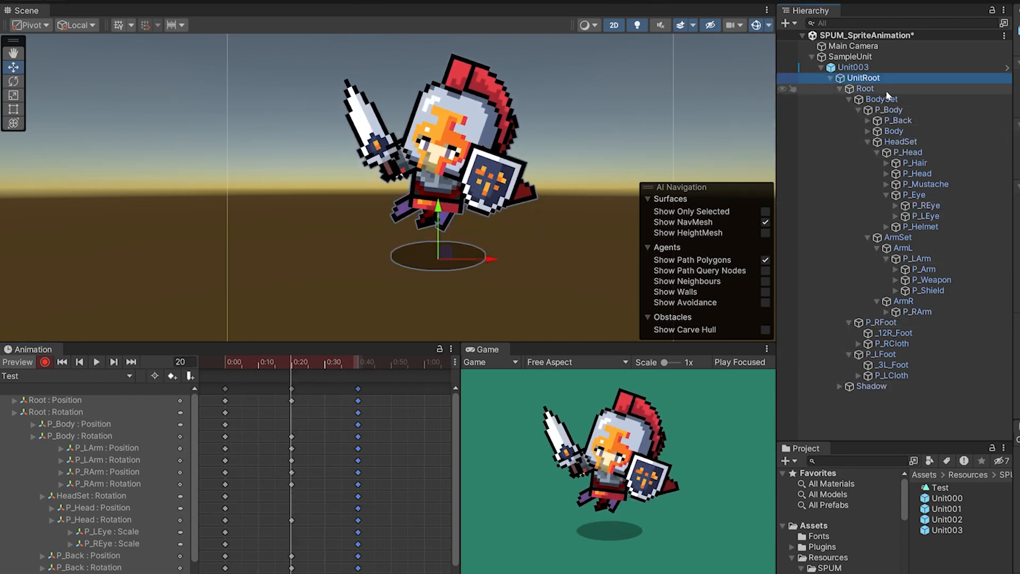
left_click(451, 211)
left_click_drag(446, 178, 439, 160)
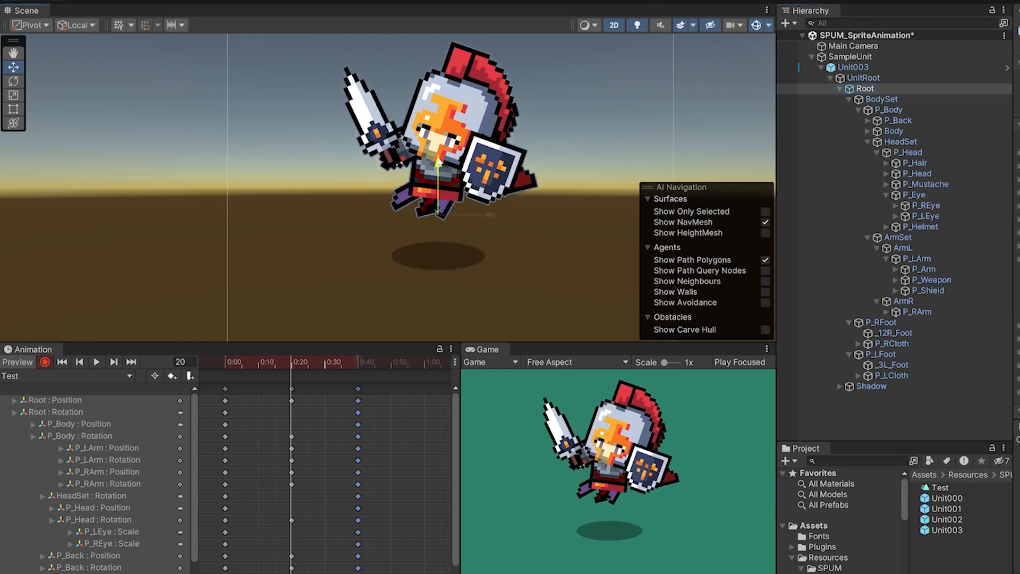
left_click(96, 362)
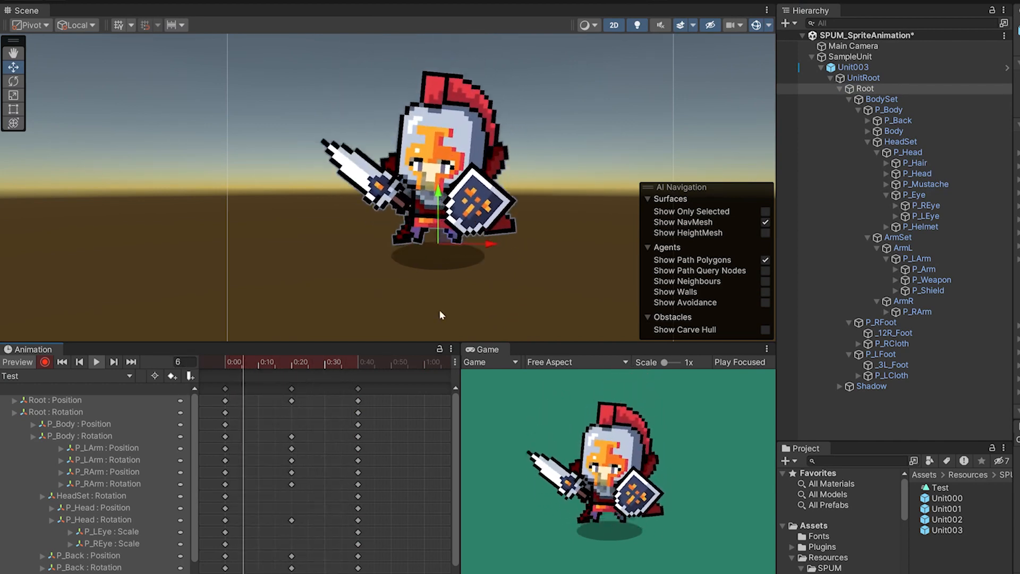
Step: Shift all ending keyframes from frame 40 to frame 31 and play the clip again
left_click(356, 389)
left_click_drag(363, 394, 332, 394)
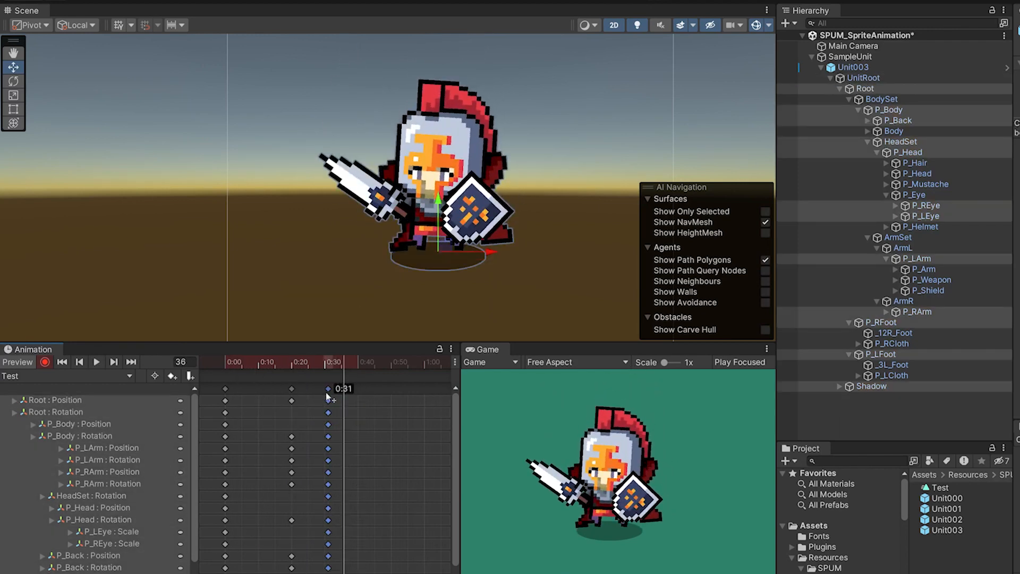
left_click(95, 366)
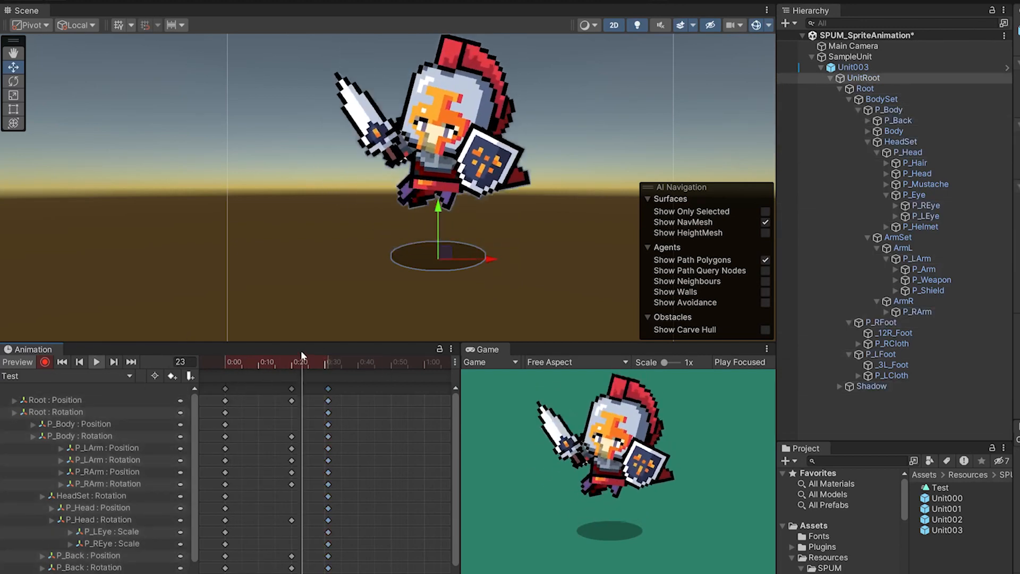
Step: Copy all keyframes at frame 0 and paste them at frame 7
mouse_move(243, 364)
left_mouse_down()
mouse_move(227, 363)
mouse_move(327, 373)
mouse_move(226, 376)
mouse_move(247, 375)
left_mouse_up()
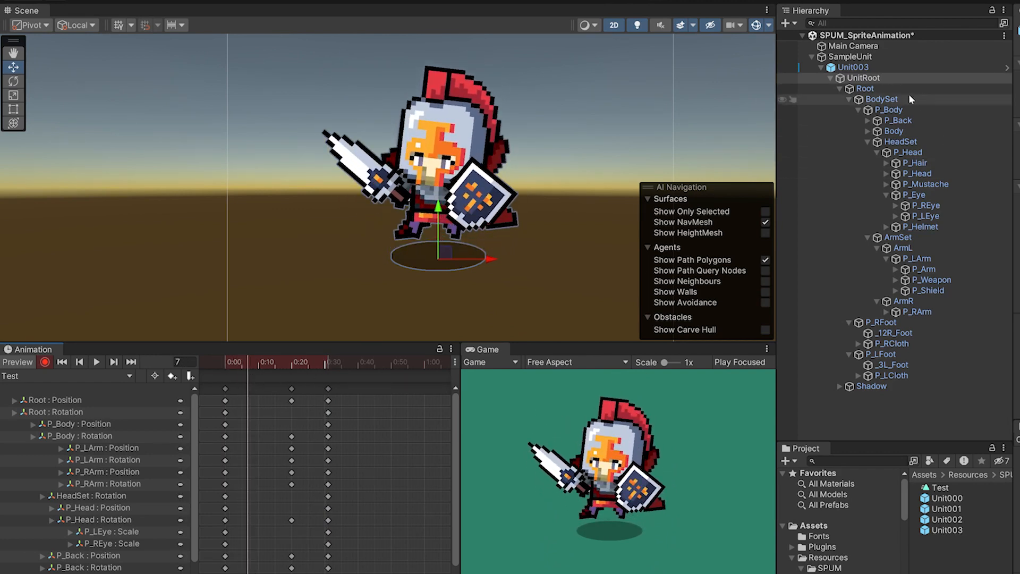
left_click(904, 109)
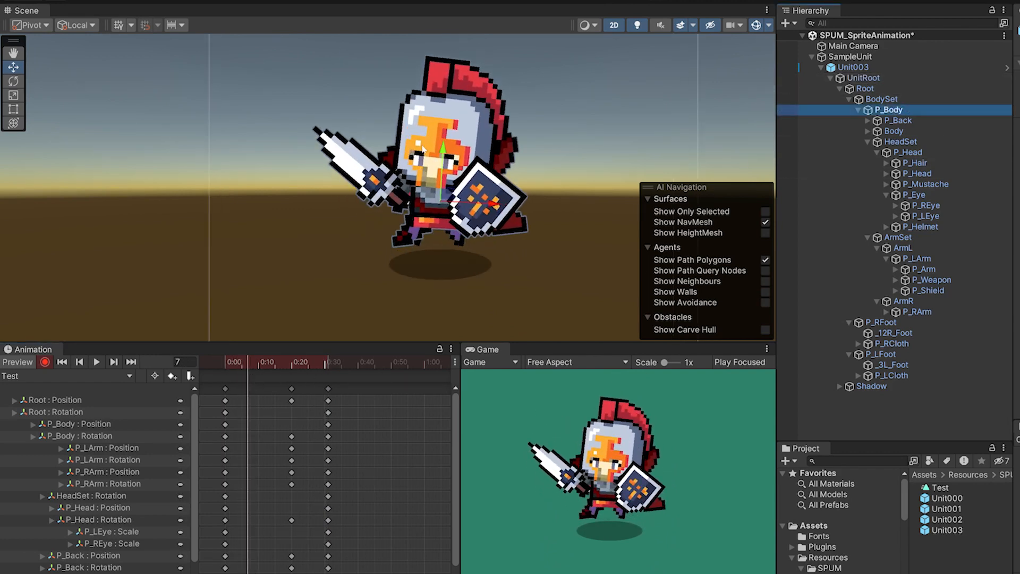
scroll(450, 162, "up", 2)
left_click(888, 80)
left_click(226, 388)
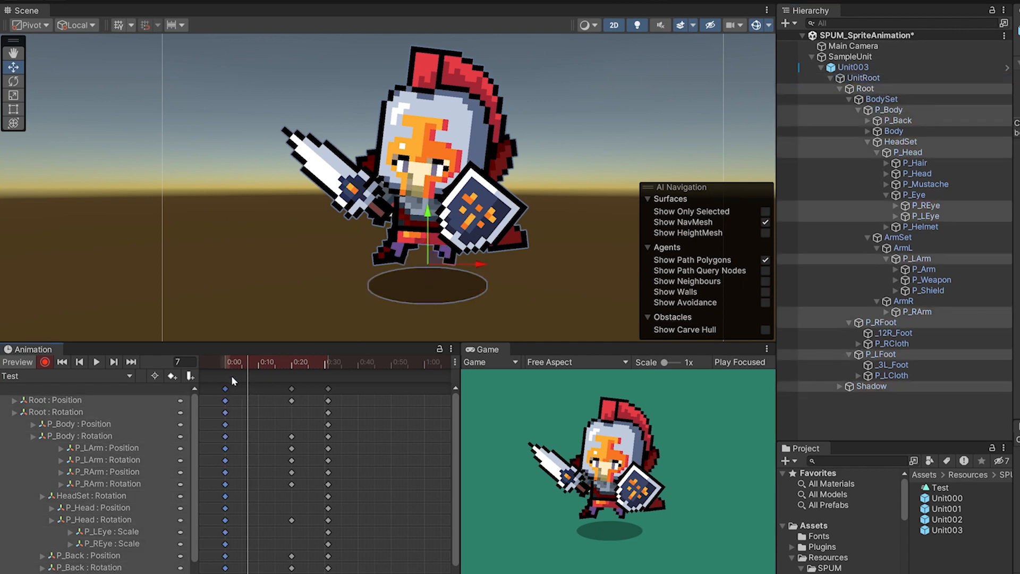
mouse_move(248, 364)
left_mouse_down()
mouse_move(256, 362)
mouse_move(245, 358)
left_mouse_up()
key("ctrl+v")
Step: Lower P_Body and P_Head slightly at frame 7 and rotate both counterclockwise to form a crouch before the jump
left_click(888, 109)
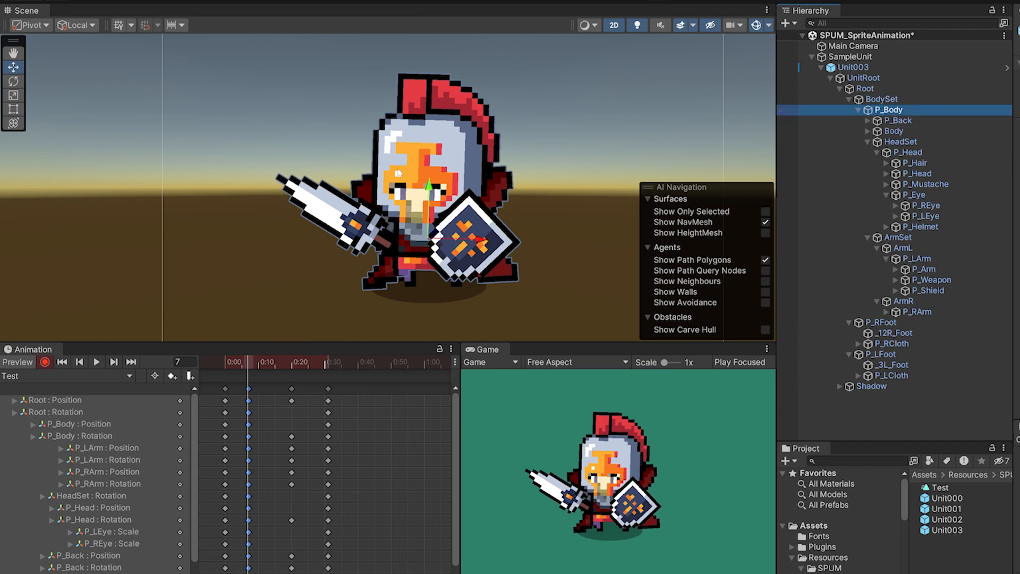
left_click_drag(432, 188, 431, 194)
key("e")
left_click_drag(478, 265, 482, 259)
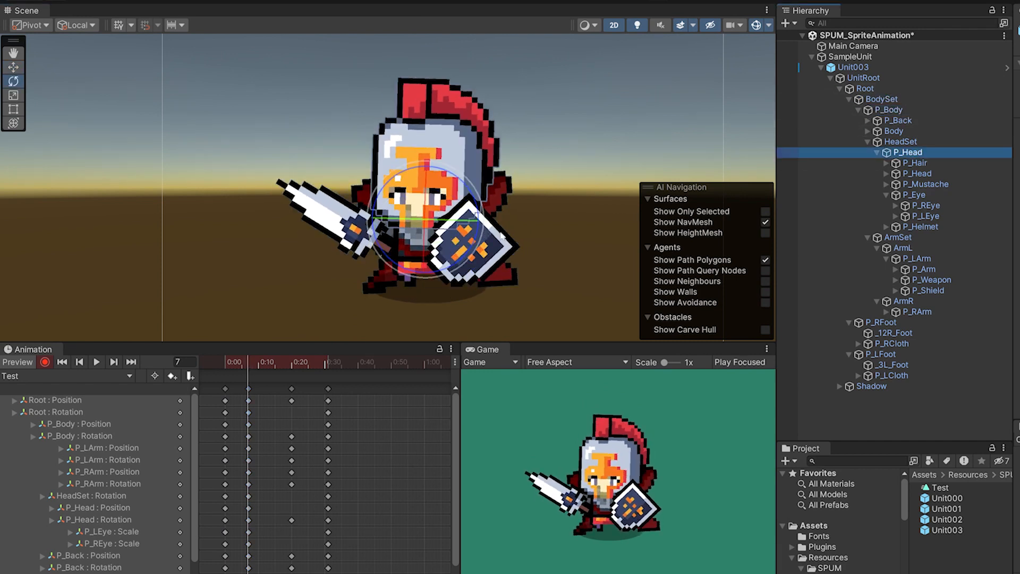
left_click_drag(482, 233, 483, 236)
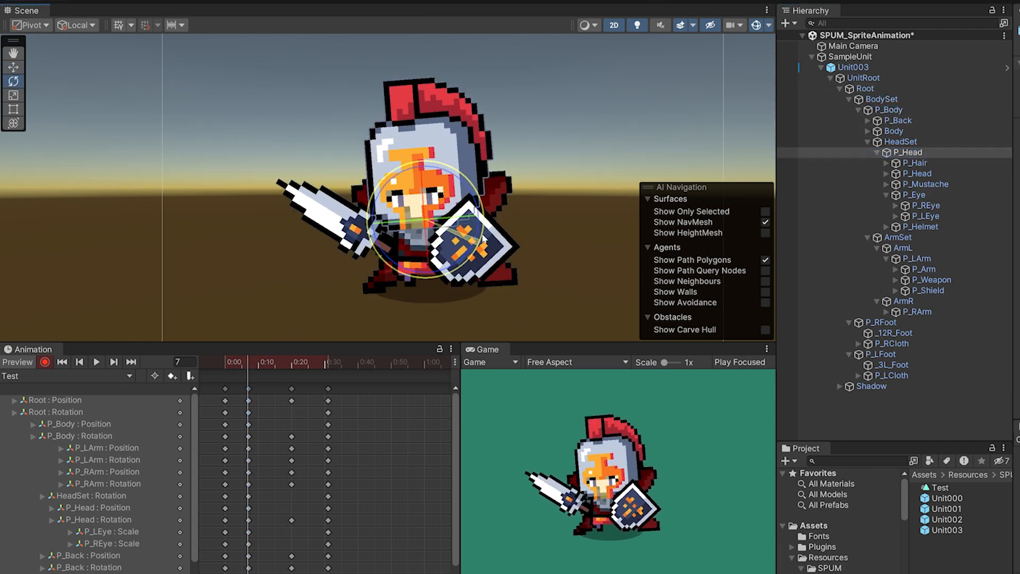
left_click_drag(422, 173, 422, 176)
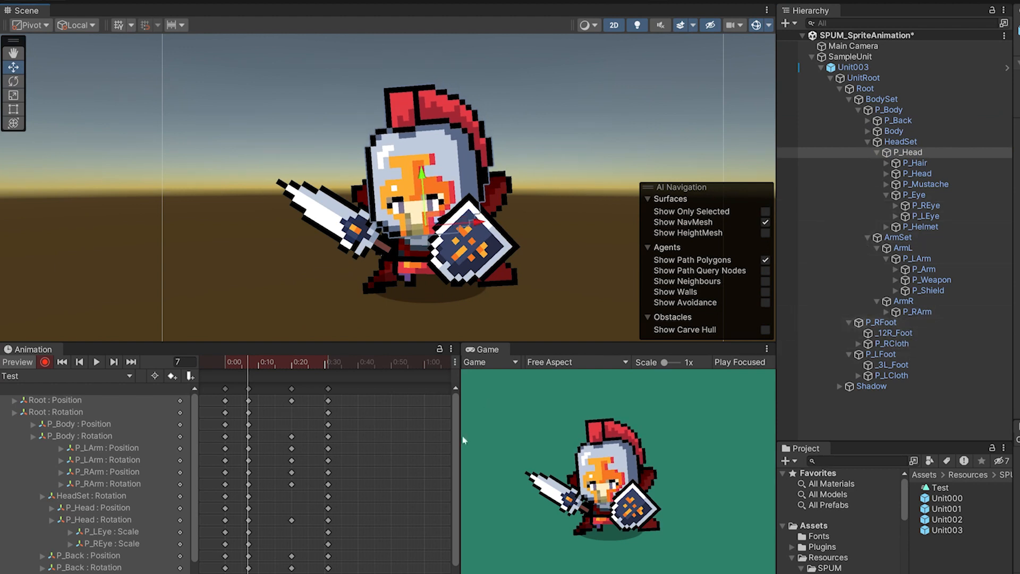
Step: Copy all crouch keyframes from frame 7, paste them at frame 29 as the landing pose, and play the clip
left_click_drag(238, 363, 209, 368)
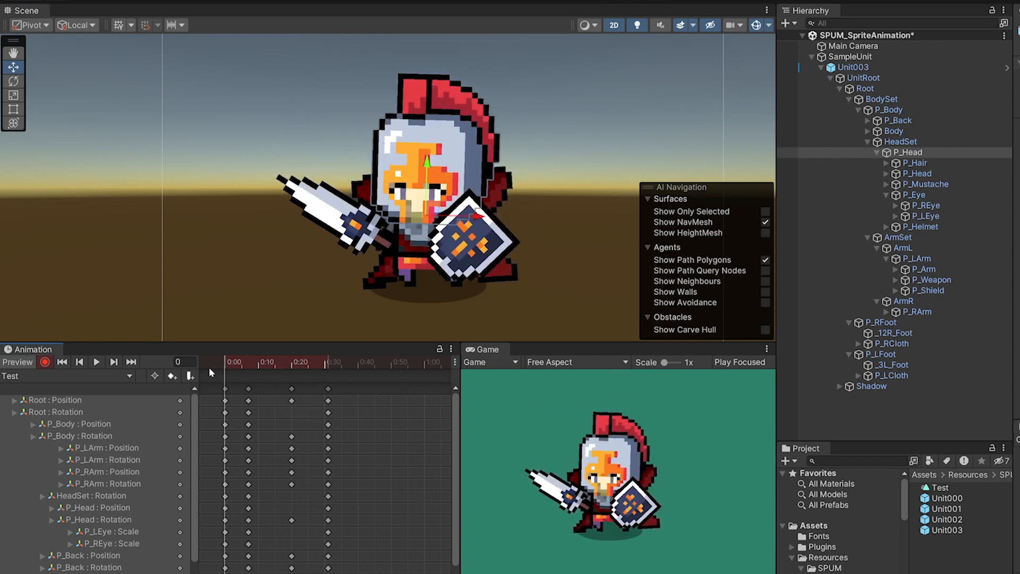
left_click_drag(281, 366, 321, 362)
left_click(250, 389)
key("ctrl+v")
left_click(99, 361)
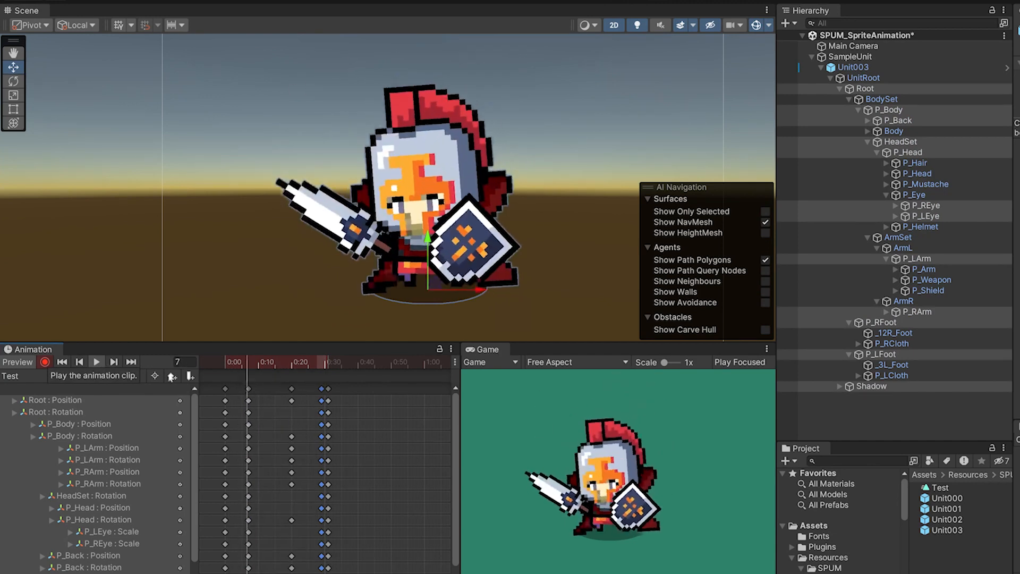
Step: Scale Shadow wider at frame 7 for the crouch and smaller at frame 21 for the airborne pose
left_click_drag(299, 365, 250, 380)
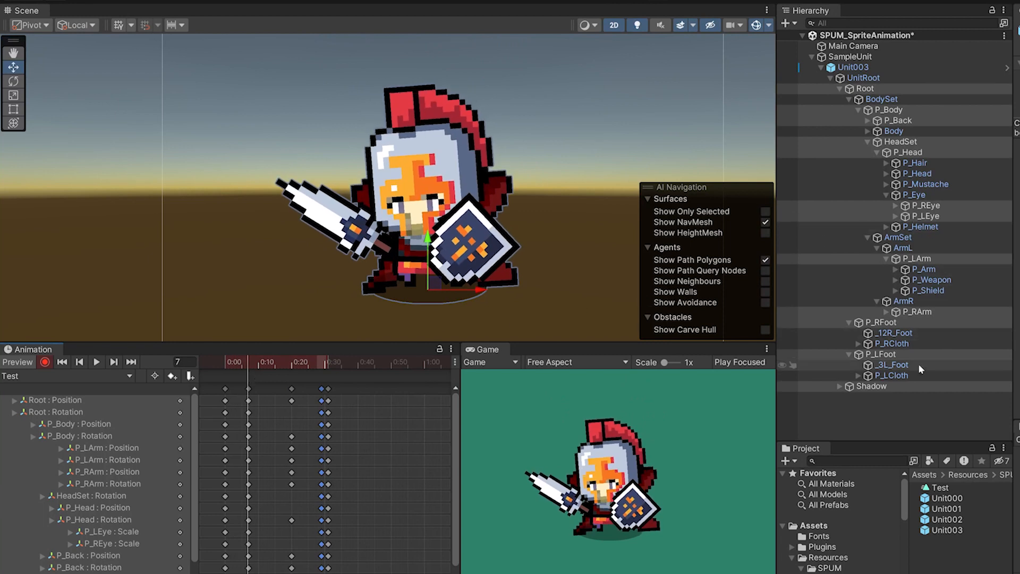
left_click(903, 386)
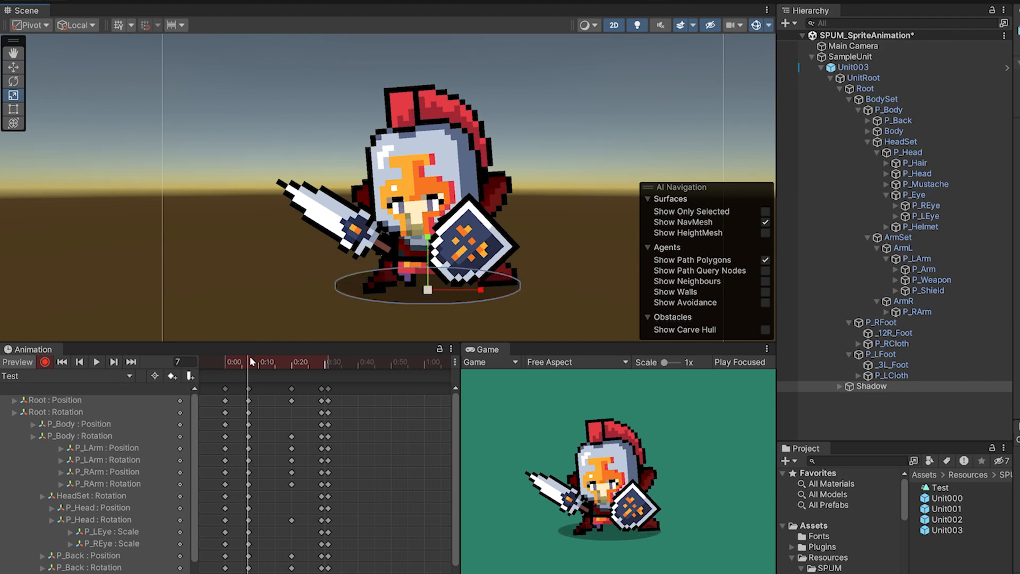
left_click_drag(252, 362, 294, 365)
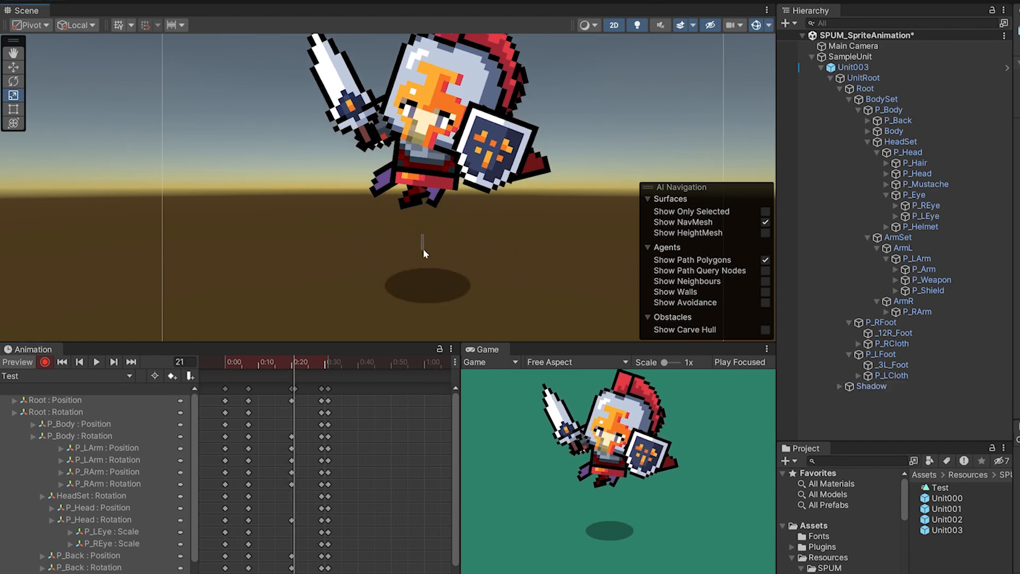
left_click(436, 272)
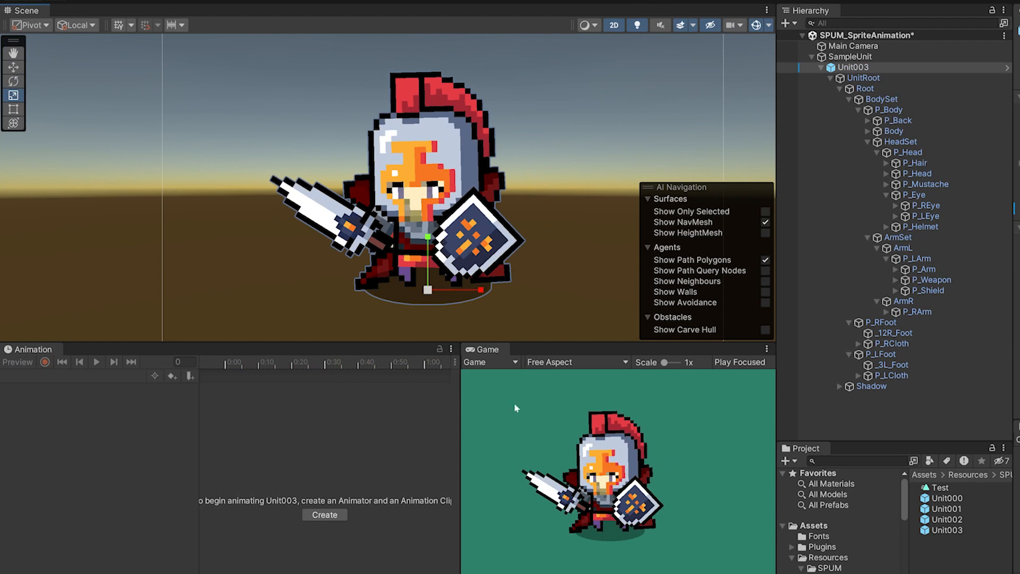
Step: Reopen the Test clip through Root and record a smaller Shadow scale at frame 20, the peak of the jump
left_click(878, 88)
left_click(63, 376)
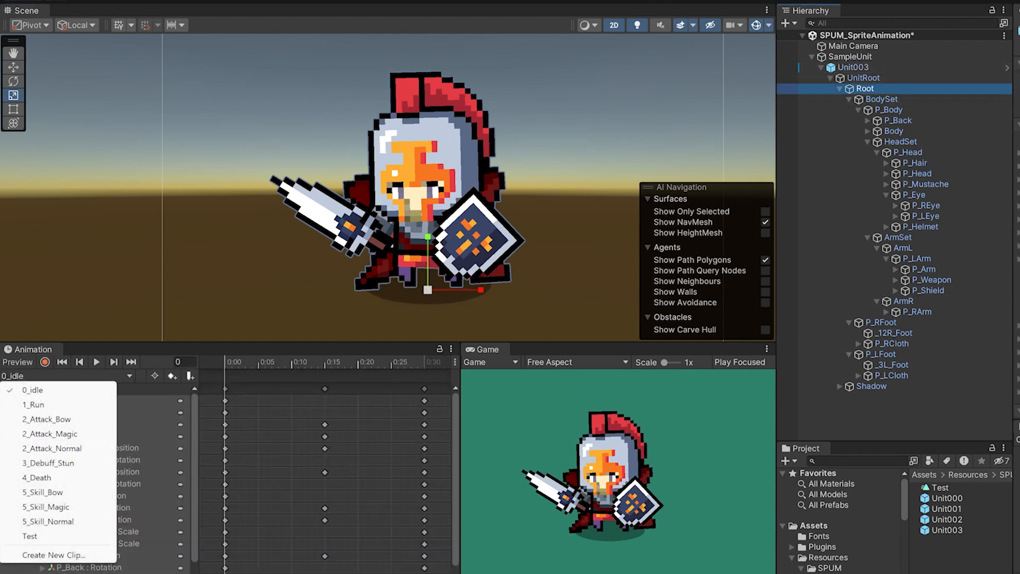
left_click(30, 536)
mouse_move(340, 375)
left_mouse_down()
mouse_move(406, 378)
mouse_move(352, 384)
left_mouse_up()
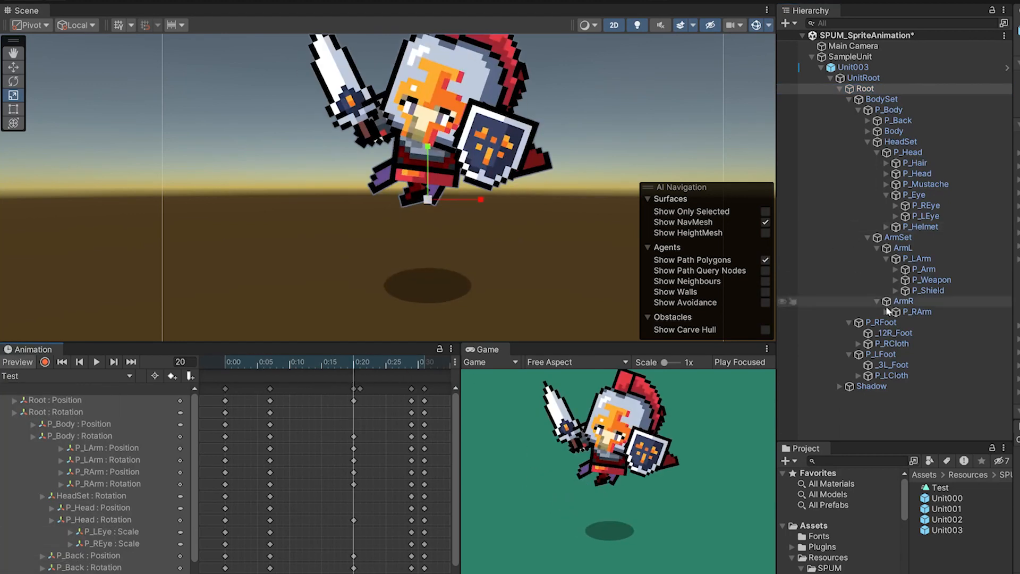
left_click(909, 386)
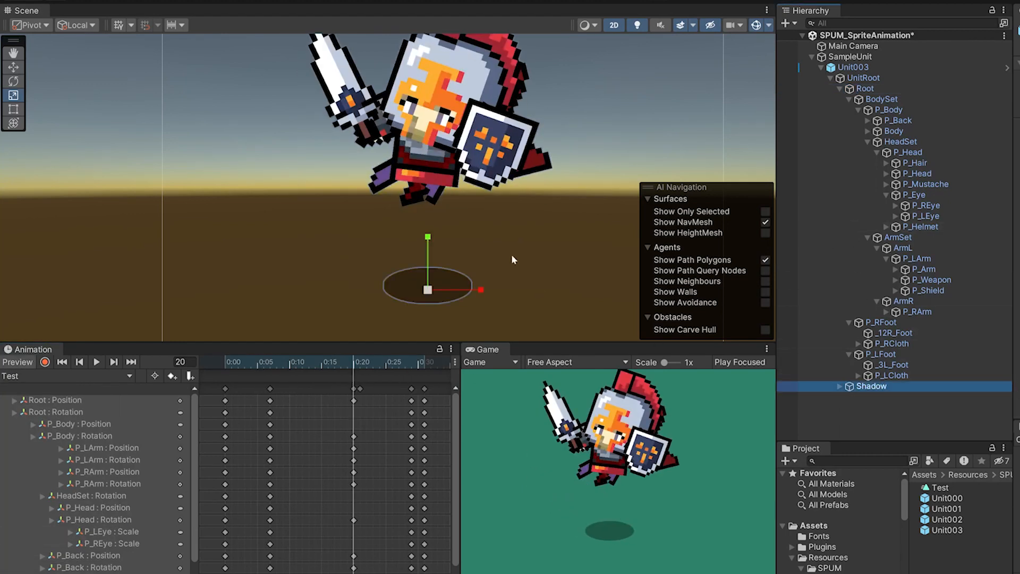
left_click(44, 362)
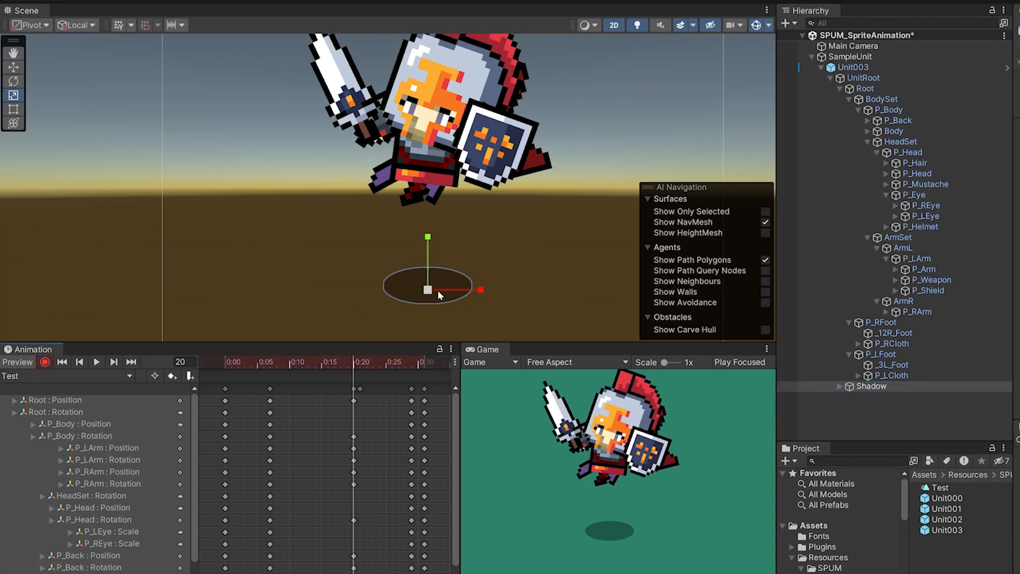
left_click_drag(433, 289, 407, 288)
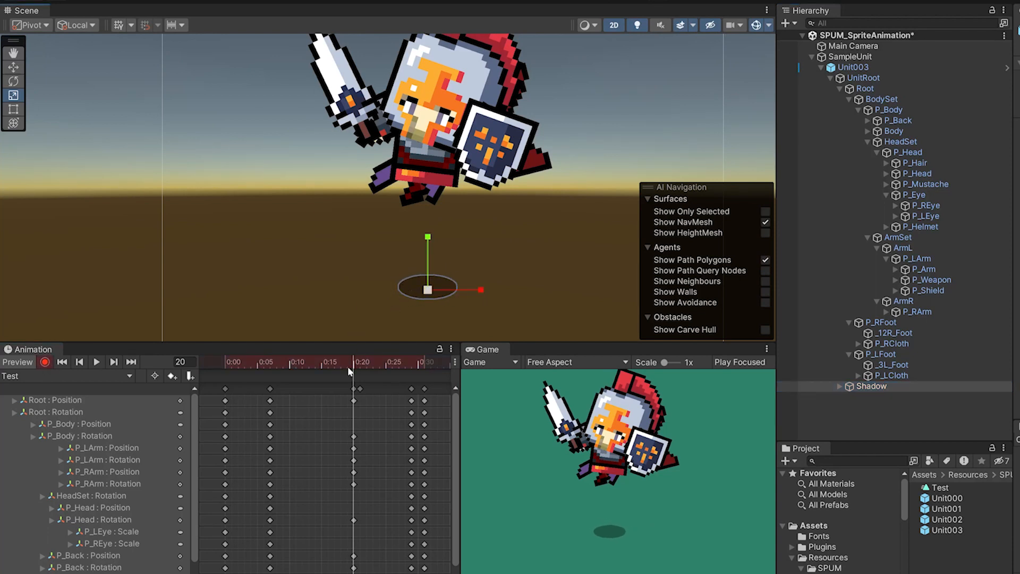
Step: Copy the Shadow keyframe from frame 7, paste it at frame 29, and play the clip
left_click_drag(348, 371, 266, 371)
scroll(325, 462, "down", 2)
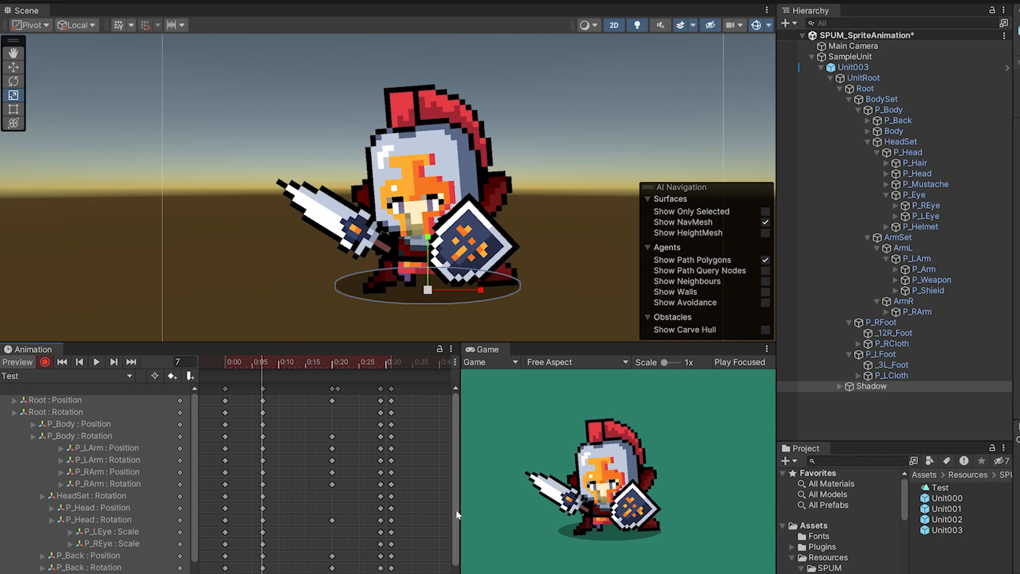
left_click_drag(457, 515, 456, 558)
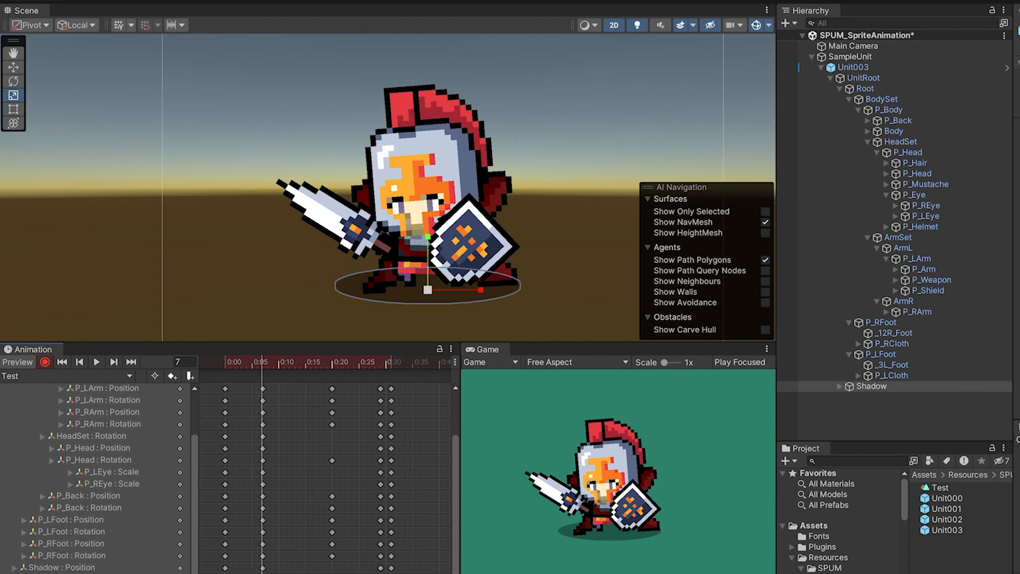
left_click_drag(258, 573, 256, 573)
left_click_drag(340, 365, 381, 366)
key("ctrl+v")
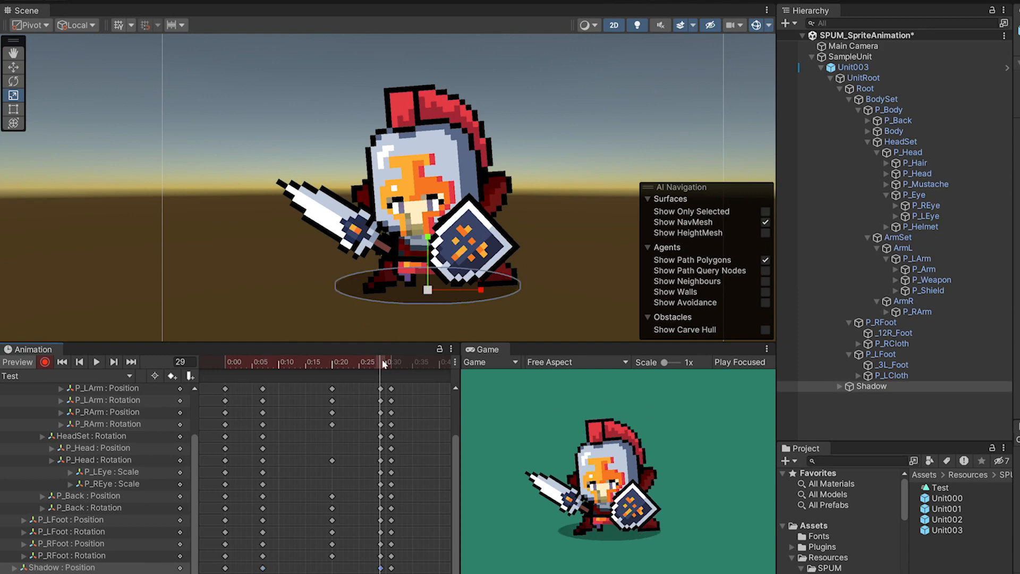
left_click(96, 361)
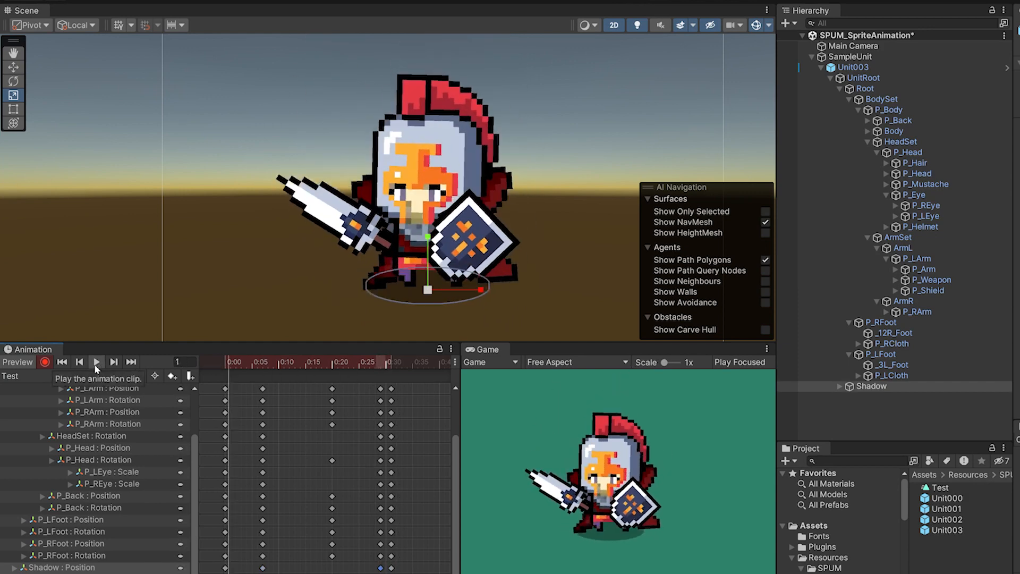